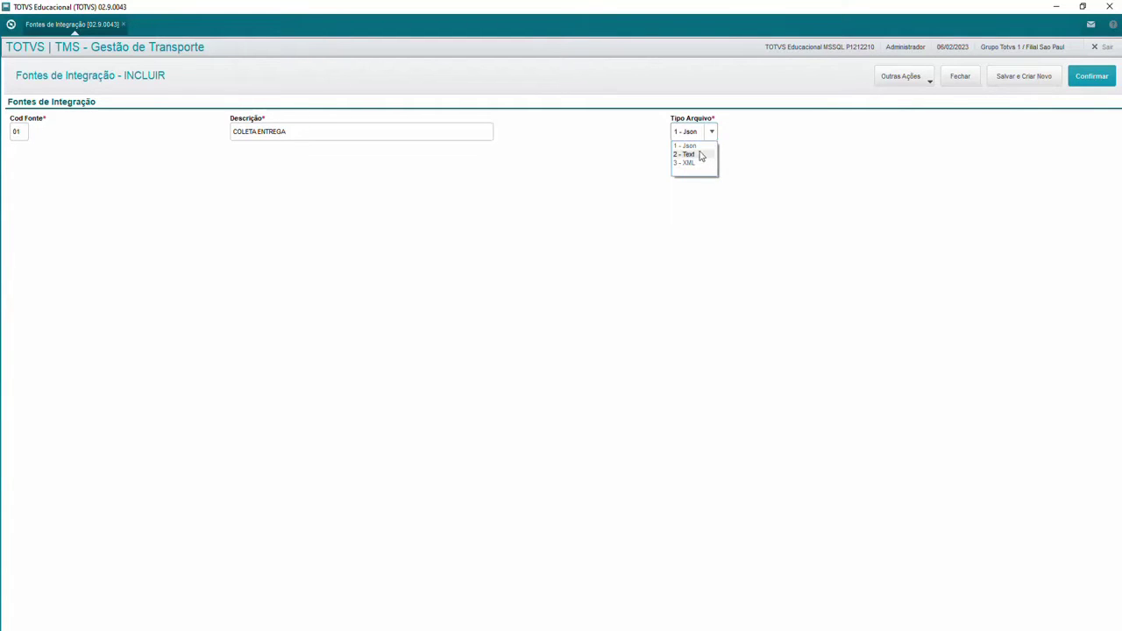
# Step: Leave the file type of new source 01 COLETA ENTREGA on 1 - Json
pyautogui.click(696, 146)
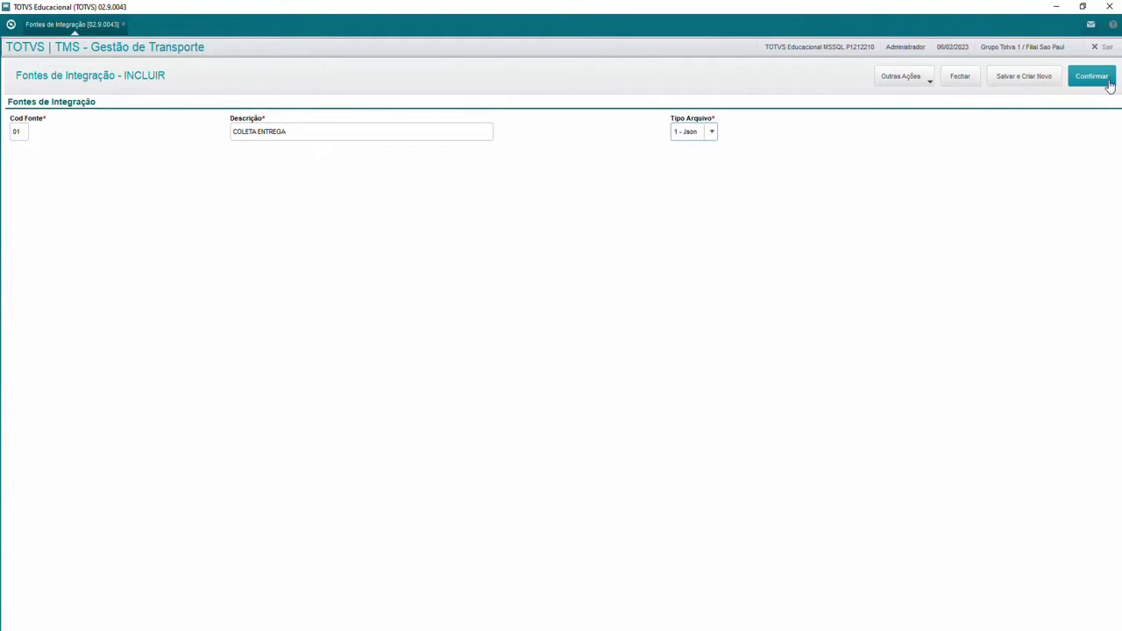
# Step: Save integration source 01 and start a new integration configuration record
pyautogui.click(691, 386)
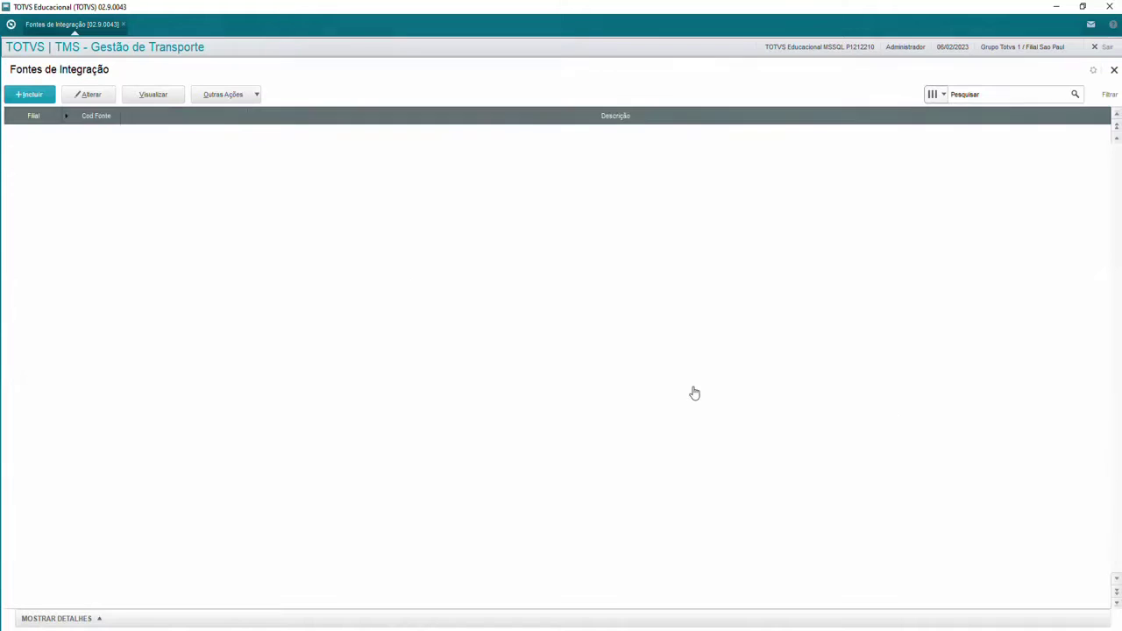
pyautogui.press('Escape')
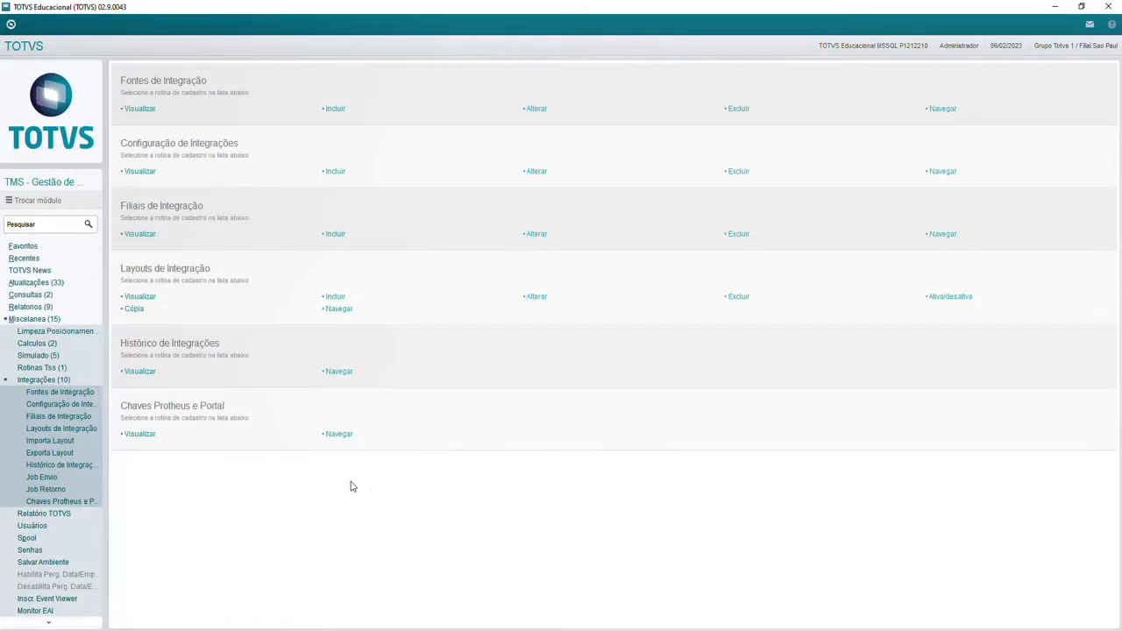
pyautogui.click(132, 405)
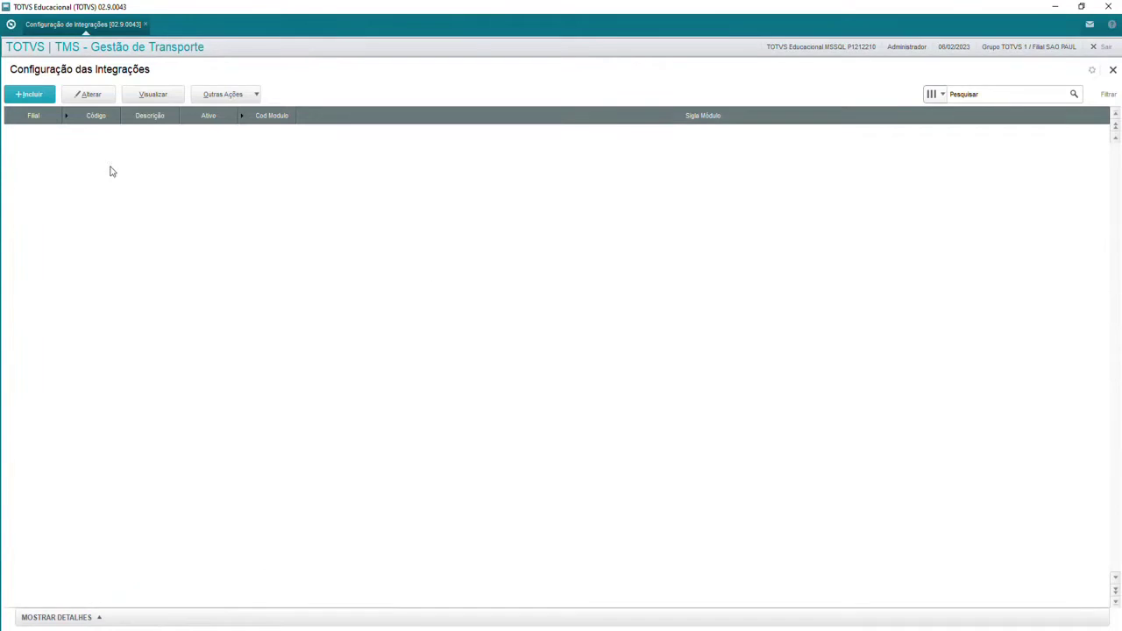
pyautogui.click(19, 96)
pyautogui.click(368, 455)
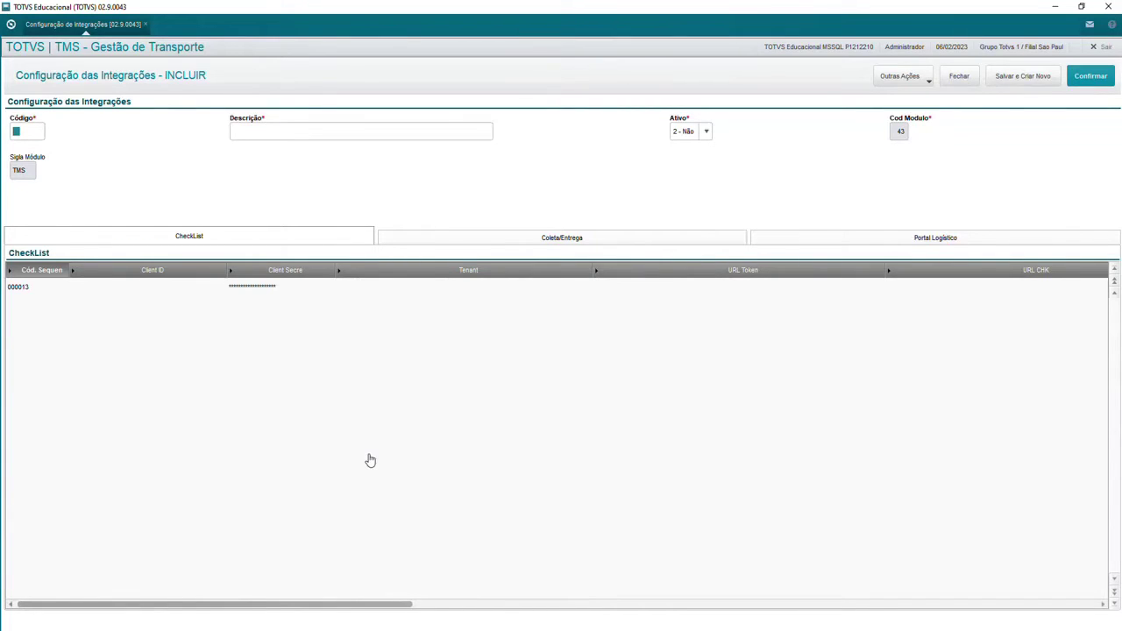
# Step: Name the configuration CE, CONF COLETA ENTREGA, set Ativo to 1 - Sim and show its Coleta/Entrega settings
pyautogui.write('CE')
pyautogui.press('Tab')
pyautogui.write('CON')
pyautogui.press('Tab')
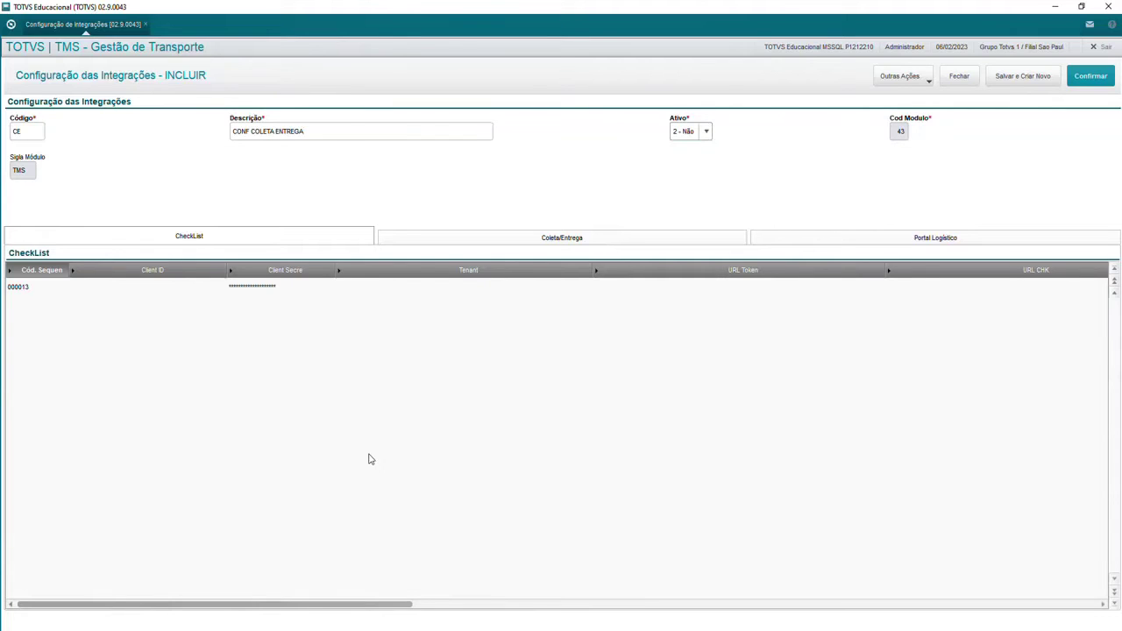
pyautogui.click(682, 133)
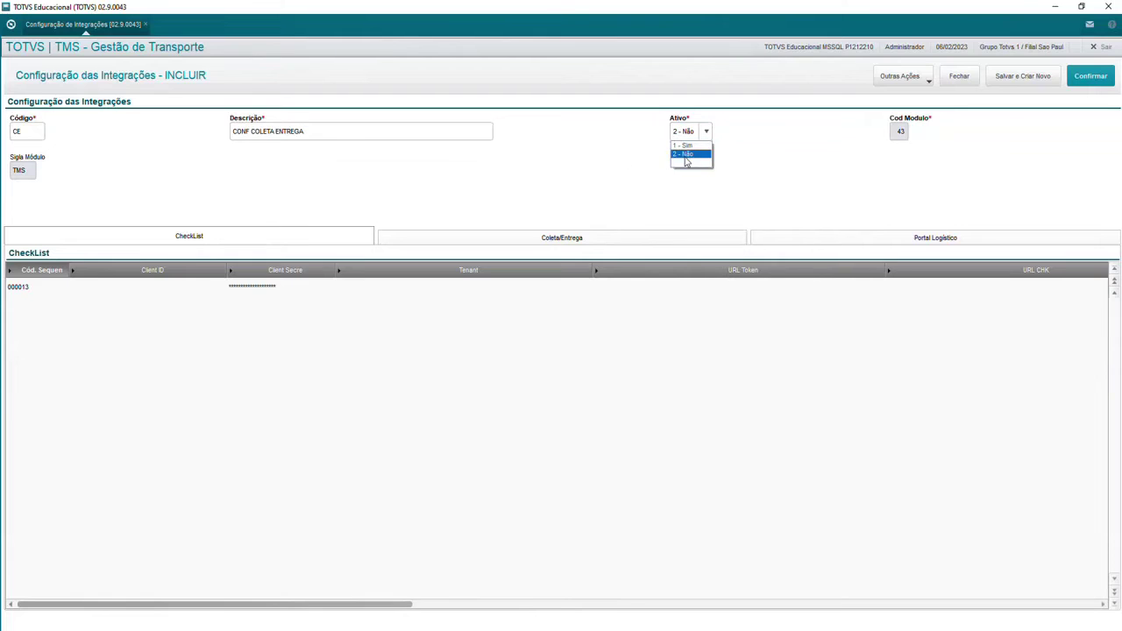
pyautogui.click(685, 148)
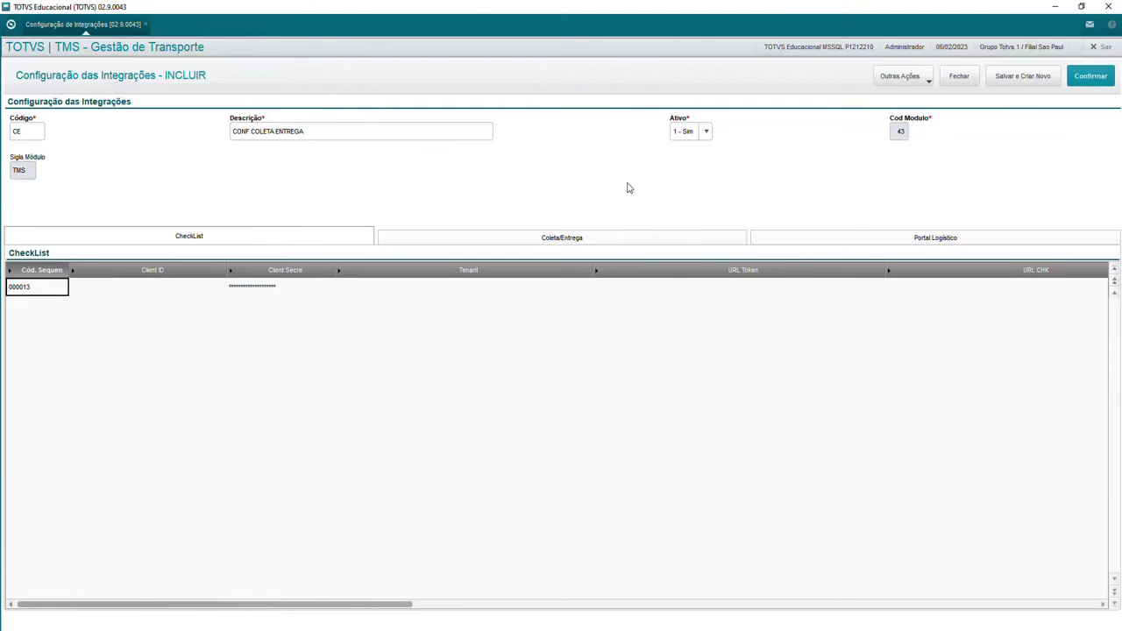
pyautogui.click(649, 238)
pyautogui.click(191, 295)
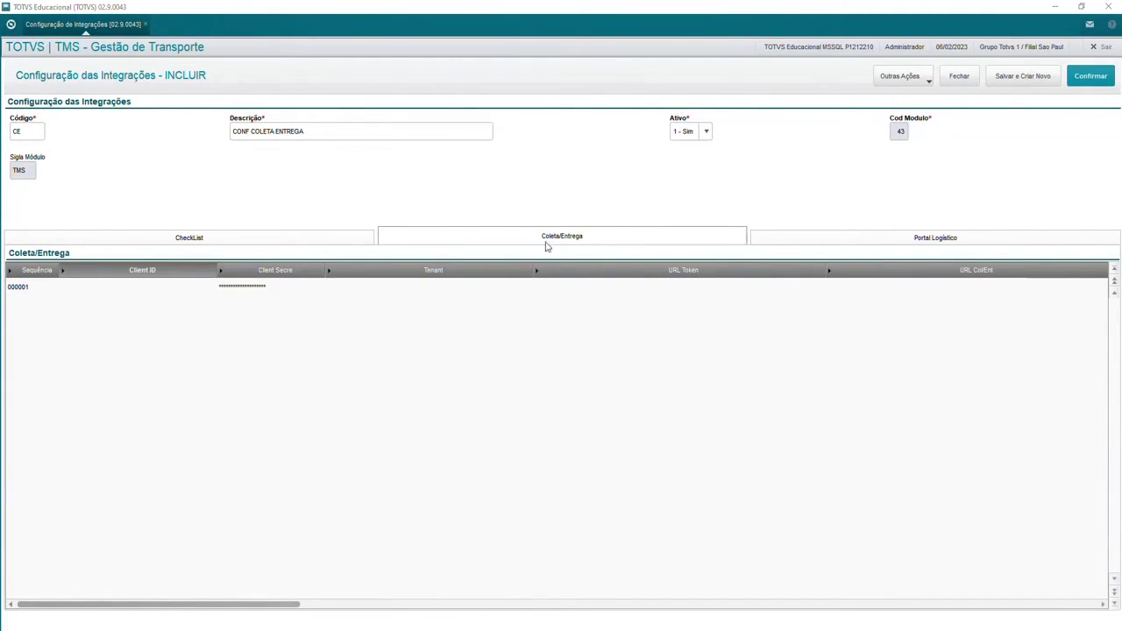
# Step: Enter client ID tms_coleta_entrega, the client secret and tenant tenant.supply in row 000001
pyautogui.doubleClick(135, 290)
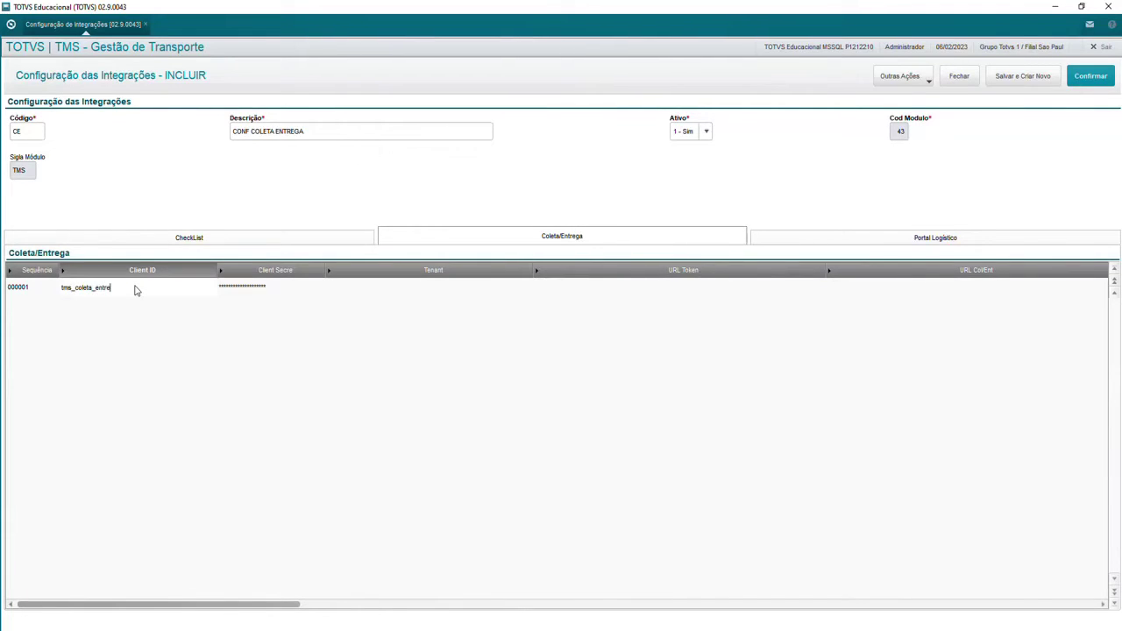
pyautogui.write('tms_coleta_entrega')
pyautogui.press('Return')
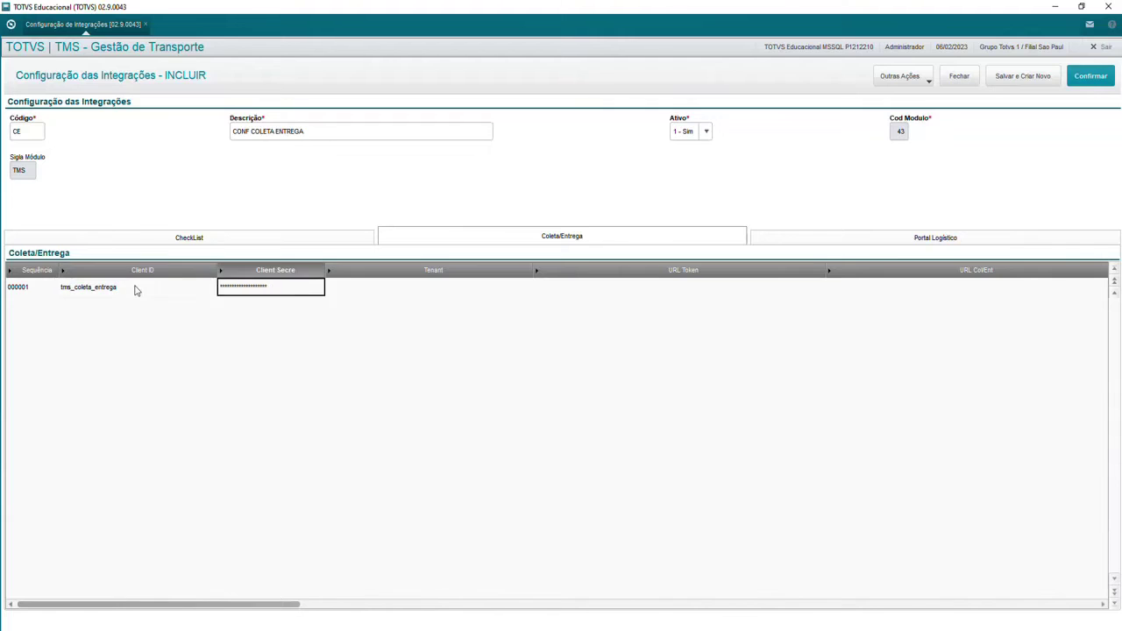
pyautogui.write('*')
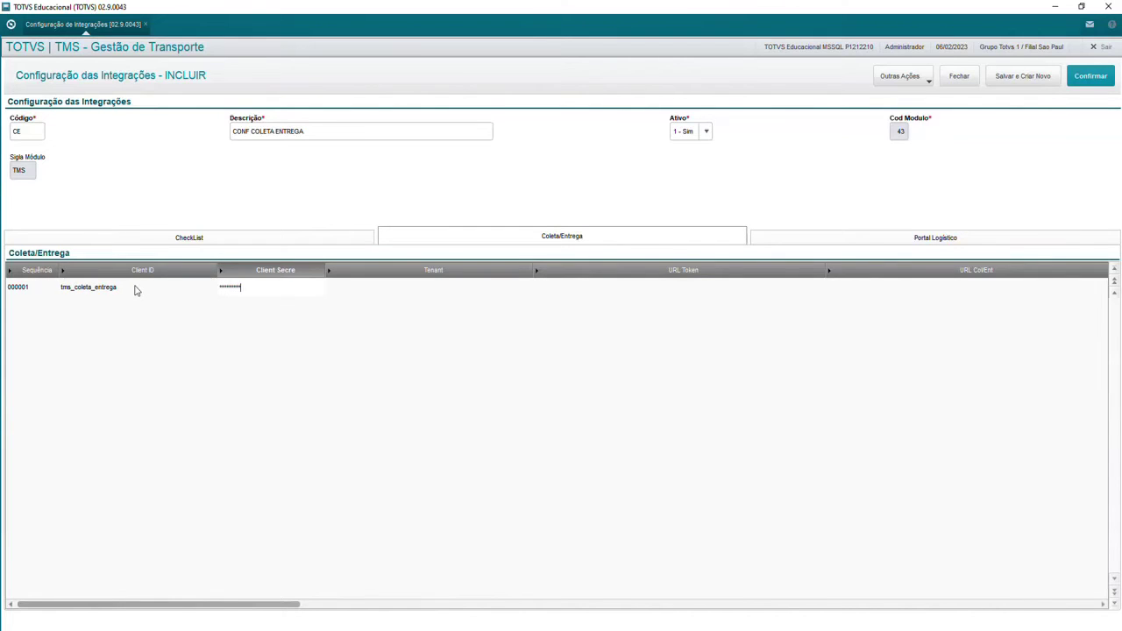
pyautogui.press('Return')
pyautogui.press('Return')
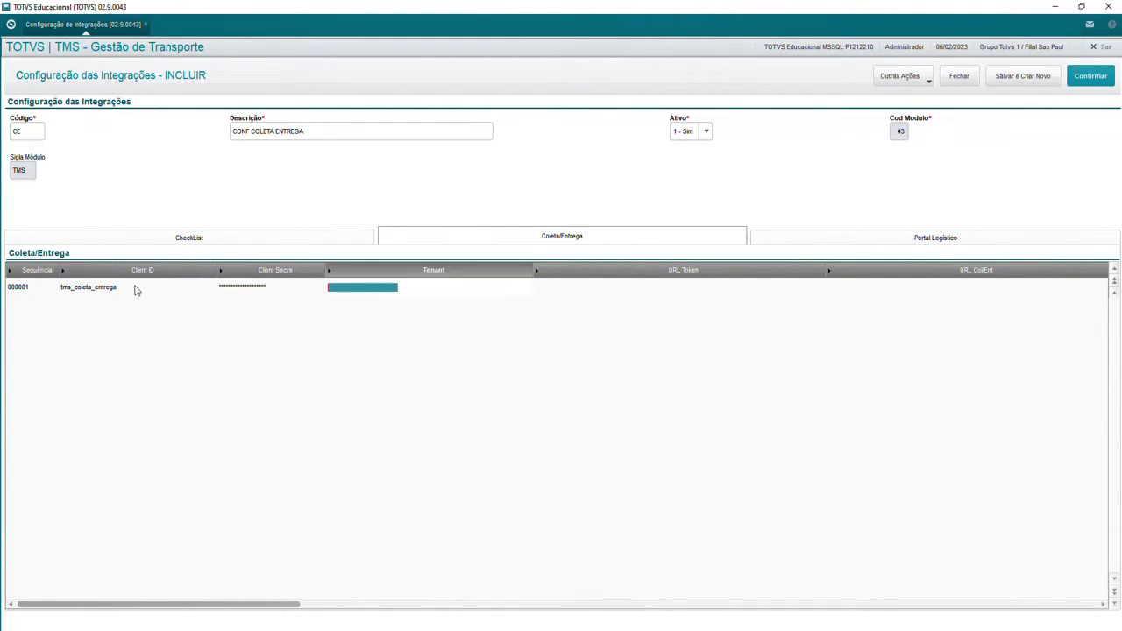
pyautogui.write('tenant:supply')
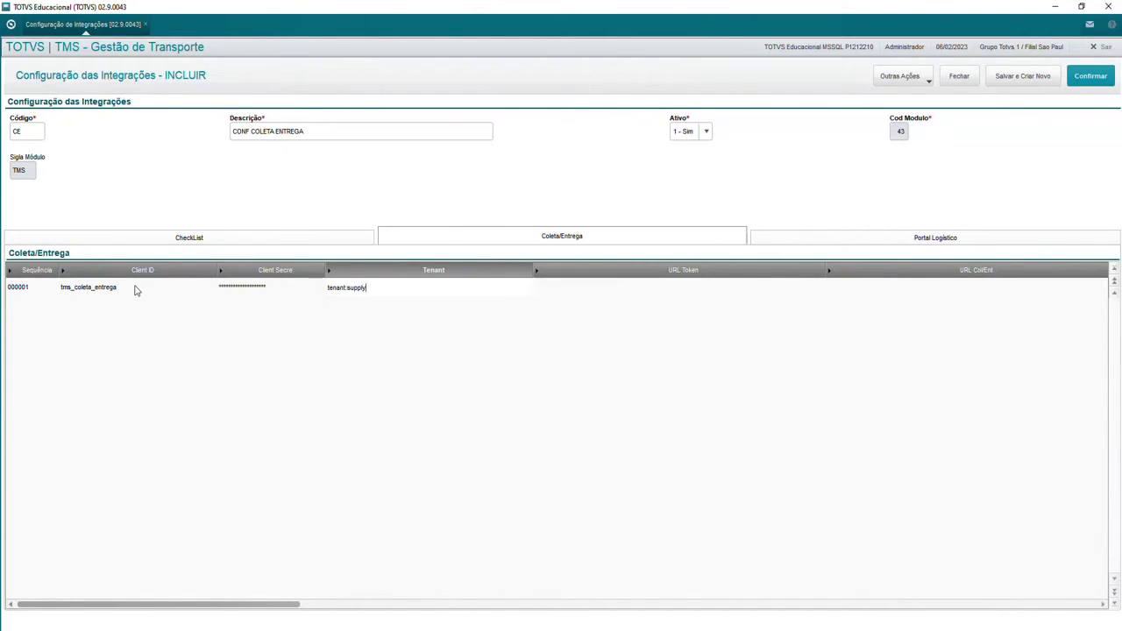
pyautogui.press('Return')
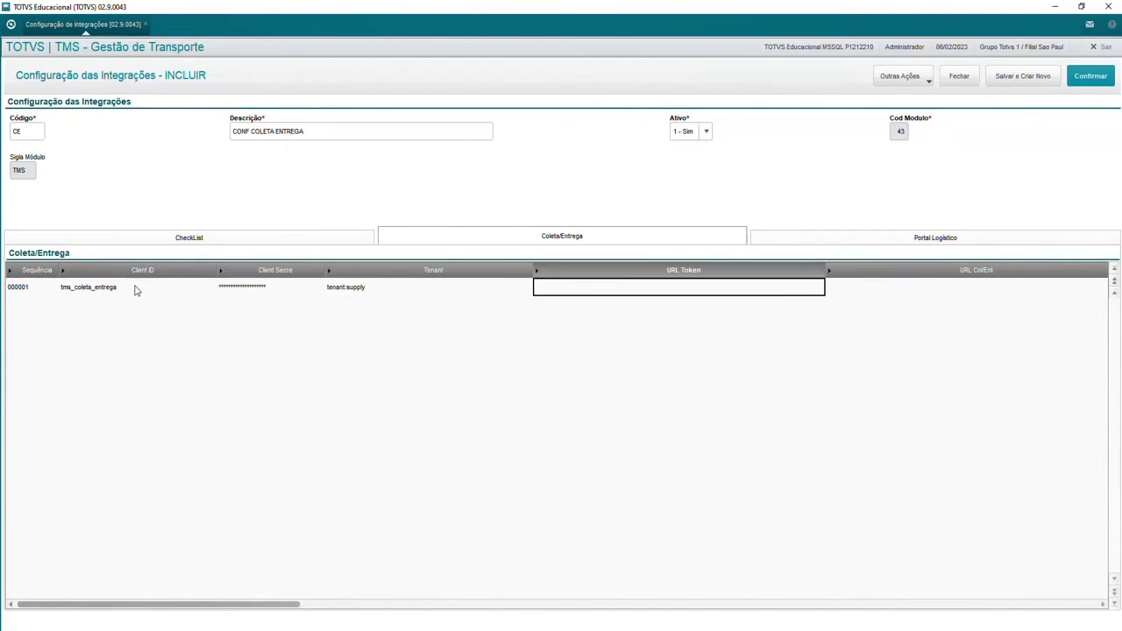
pyautogui.press('Right')
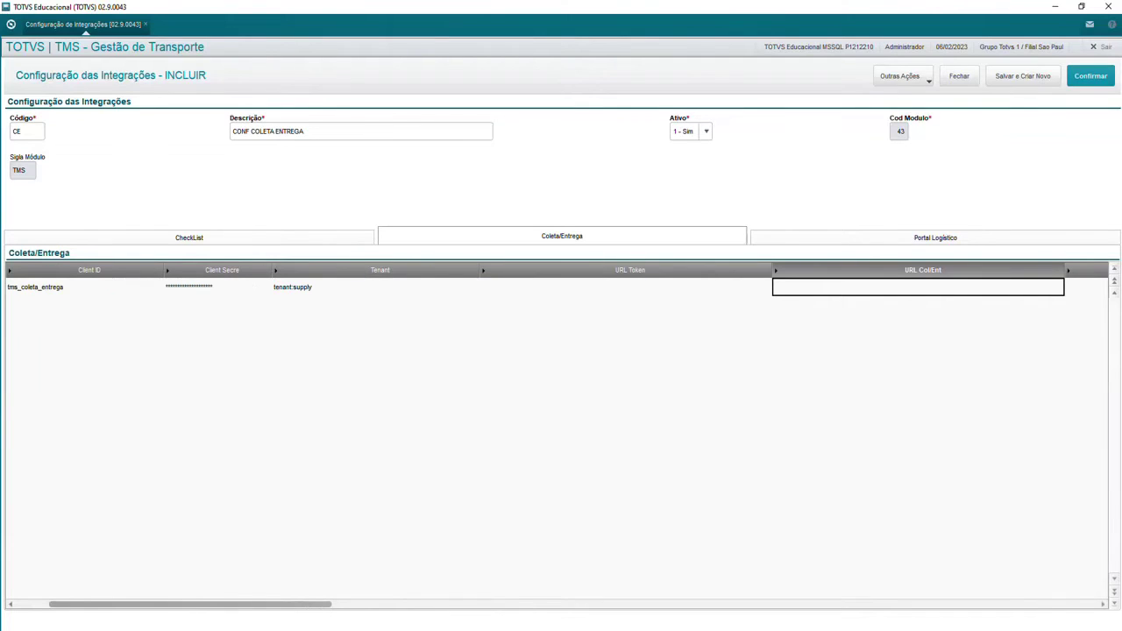
# Step: Paste the token and Col/Ent URLs, then enter the user login e-mail and account password
pyautogui.hotkey('alt', 'Tab')
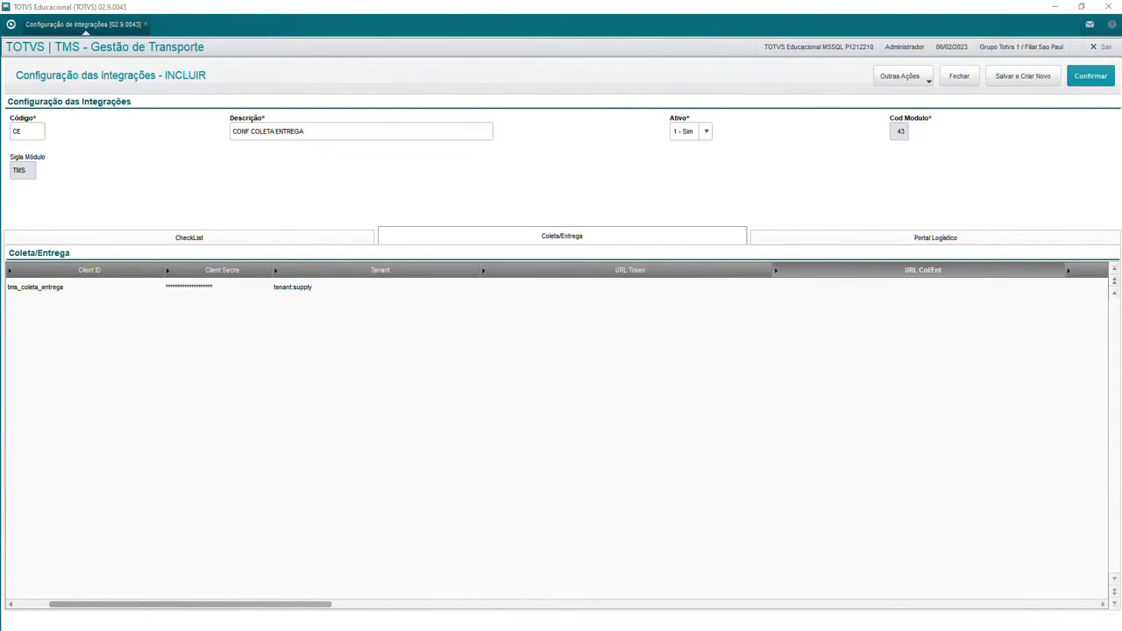
pyautogui.click(535, 287)
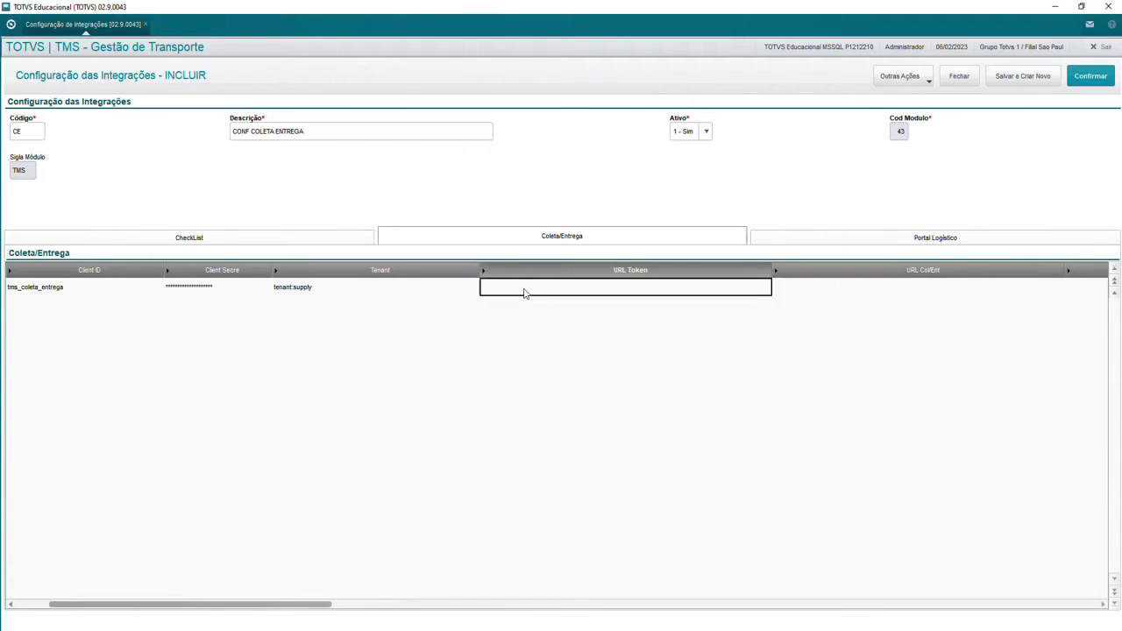
pyautogui.hotkey('ctrl', 'v')
pyautogui.press('Return')
pyautogui.write('https://supply.logistica.totvs.app/')
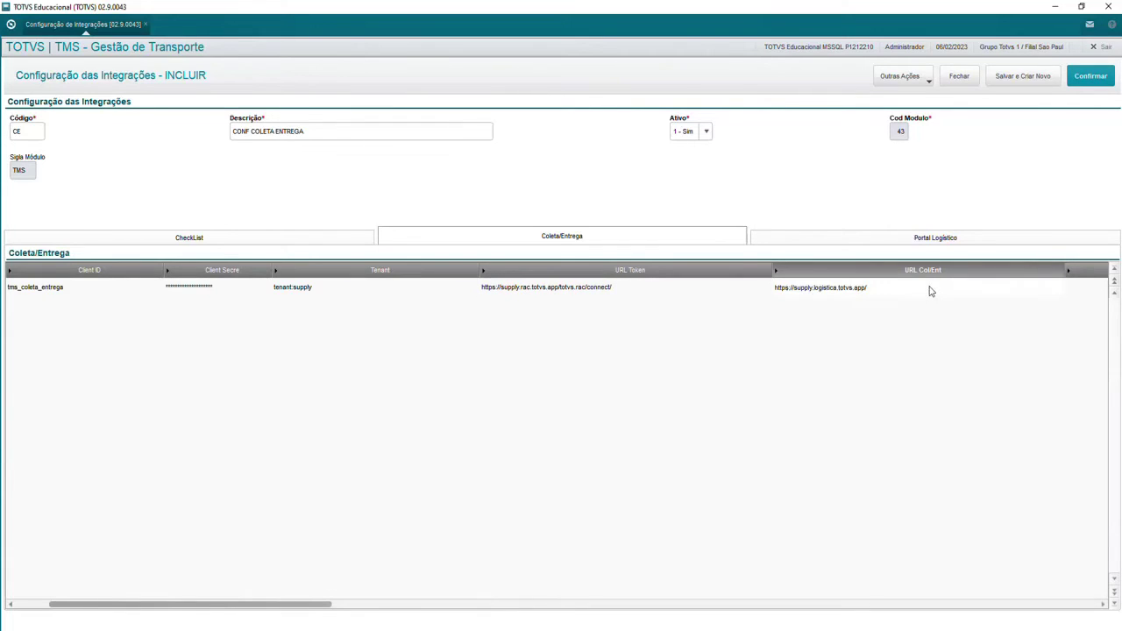
pyautogui.press('Return')
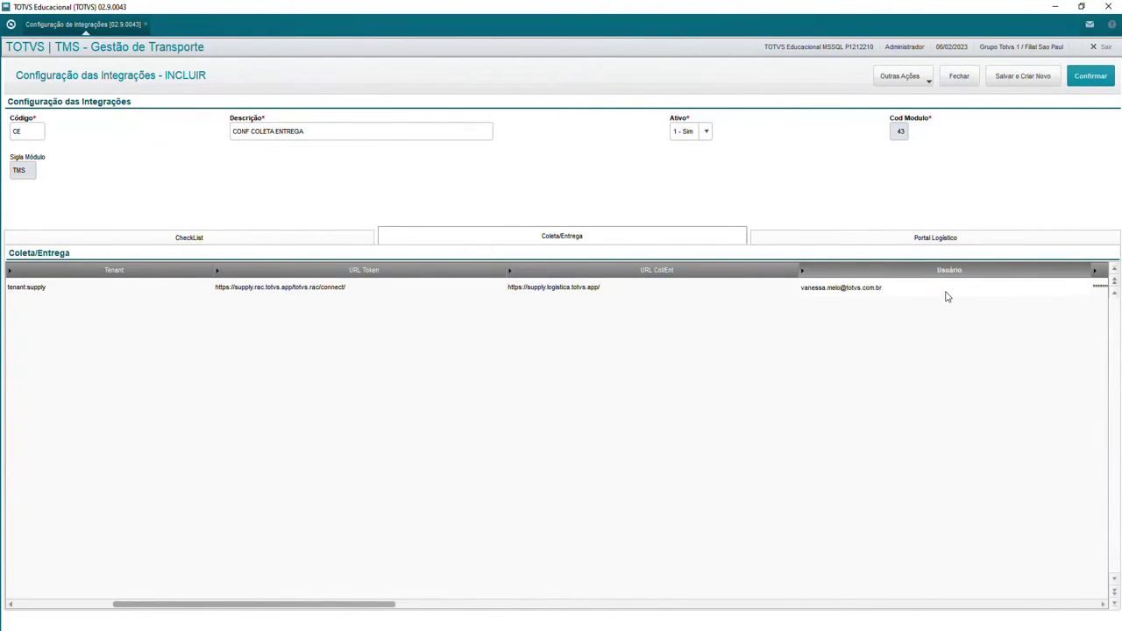
pyautogui.press('Return')
pyautogui.hotkey('ctrl', 'v')
pyautogui.press('Return')
pyautogui.doubleClick(933, 294)
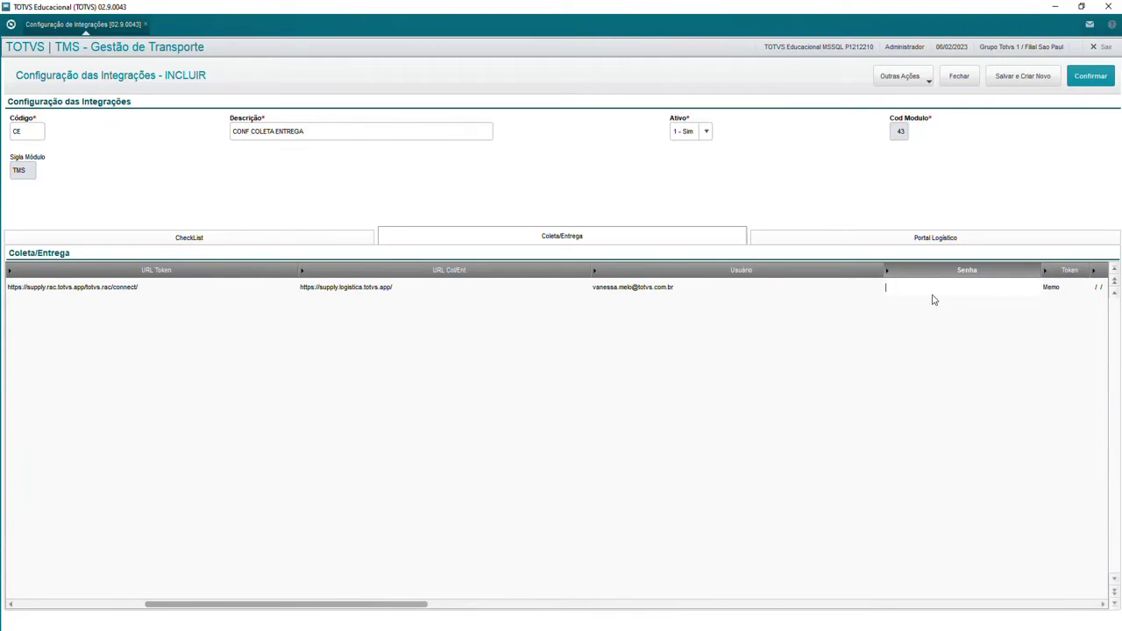
pyautogui.press('Return')
# Step: Set Bloqueado? to Não and enter delivery occurrence 001 and non-delivery closing occurrence E008
pyautogui.click(1036, 302)
pyautogui.click(996, 321)
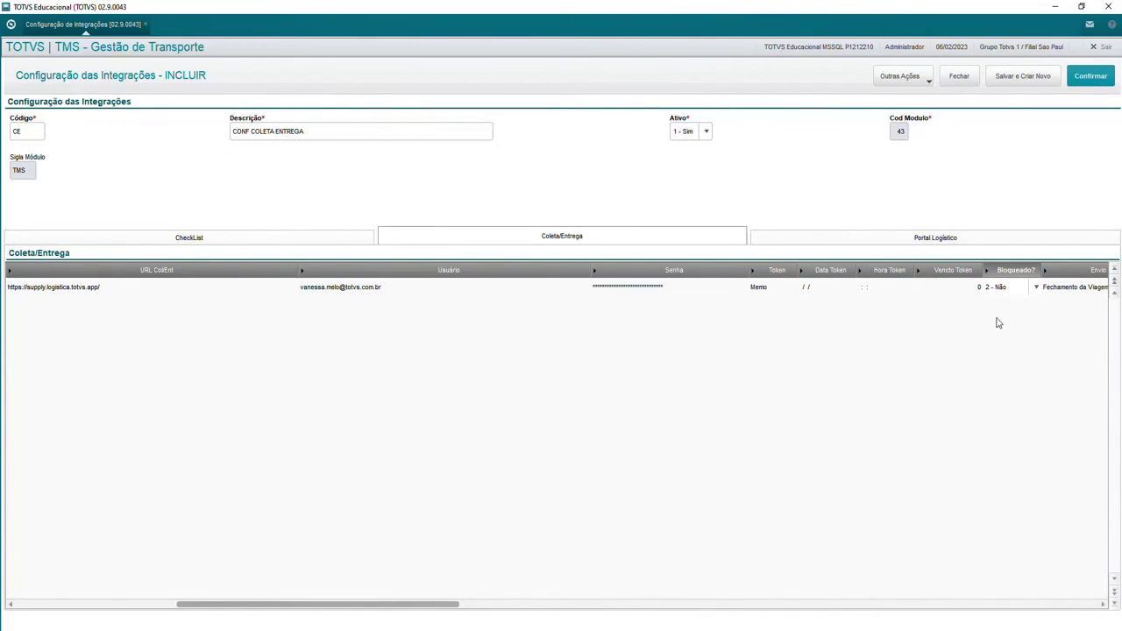
pyautogui.press('Return')
pyautogui.click(1023, 294)
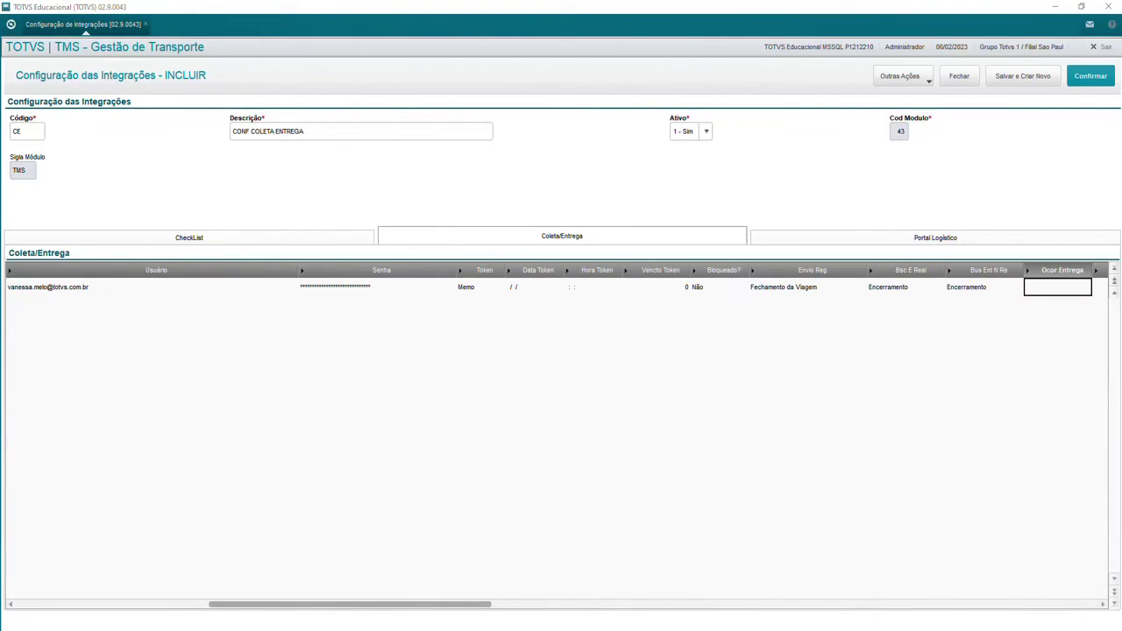
pyautogui.doubleClick(1046, 288)
pyautogui.write('001')
pyautogui.press('Return')
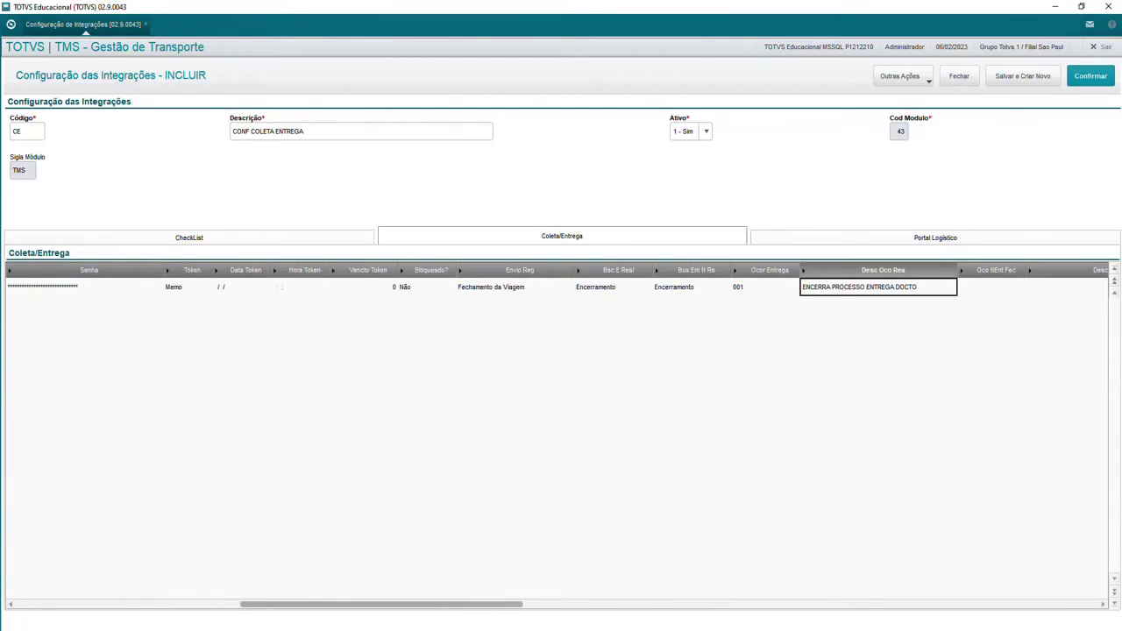
pyautogui.press('Return')
pyautogui.write('E008')
pyautogui.press('Return')
pyautogui.press('Return')
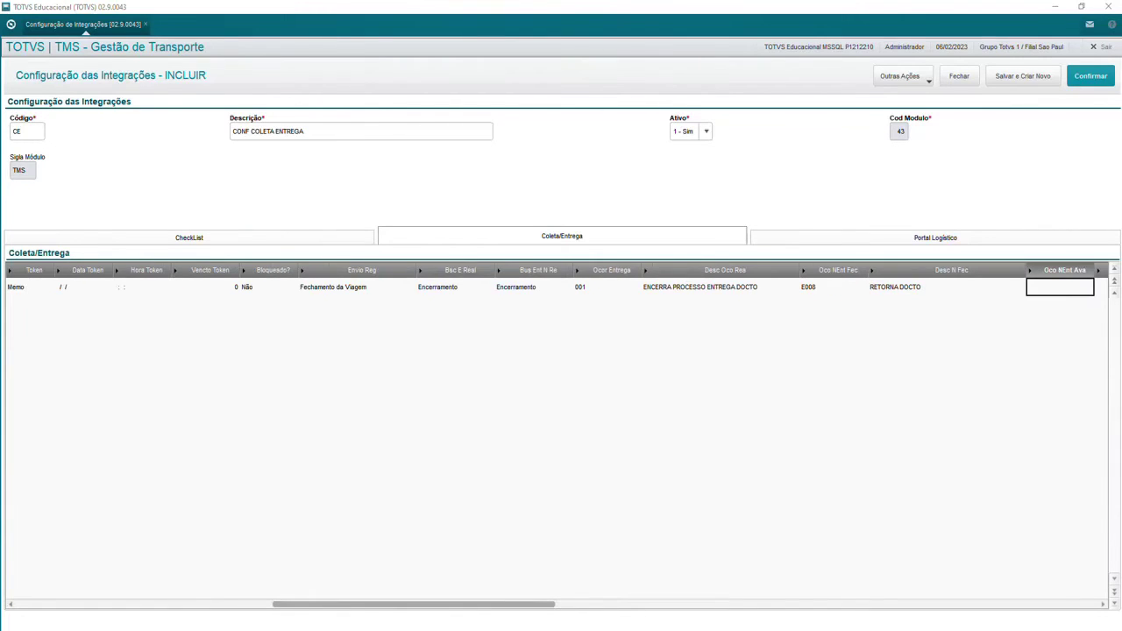
pyautogui.press('Return')
pyautogui.press('Return')
pyautogui.press('Return')
pyautogui.press('Return')
pyautogui.press('Return')
pyautogui.press('Return')
pyautogui.press('Return')
pyautogui.press('Return')
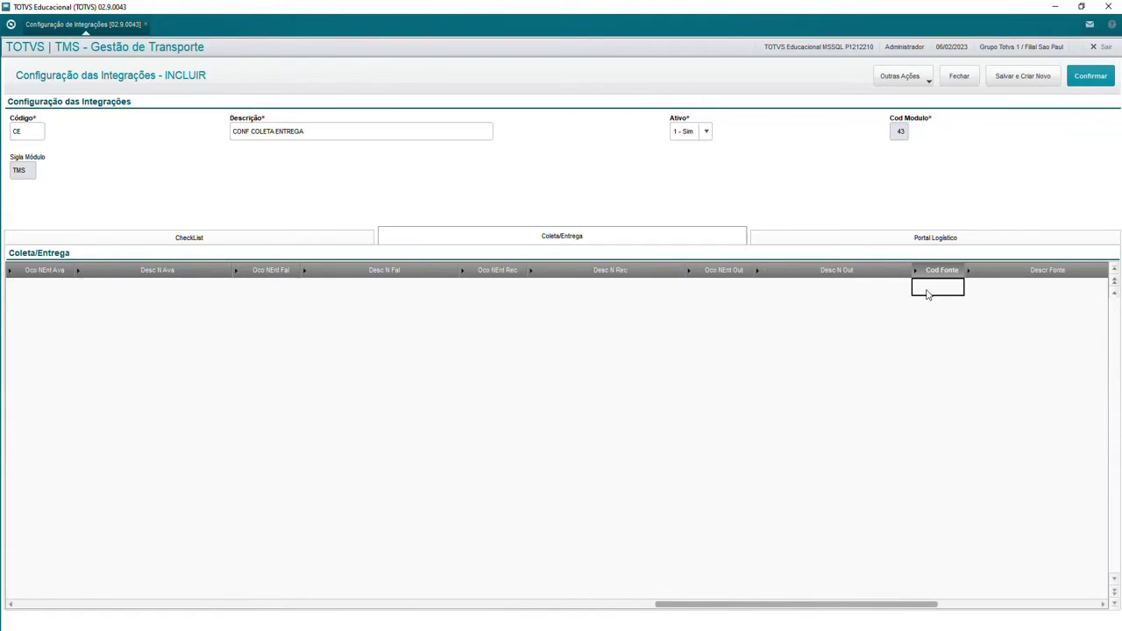
# Step: Enter source code 01, collection occurrence C002 and failed-collection occurrence E007
pyautogui.write('01')
pyautogui.press('Return')
pyautogui.write('C002')
pyautogui.press('Return')
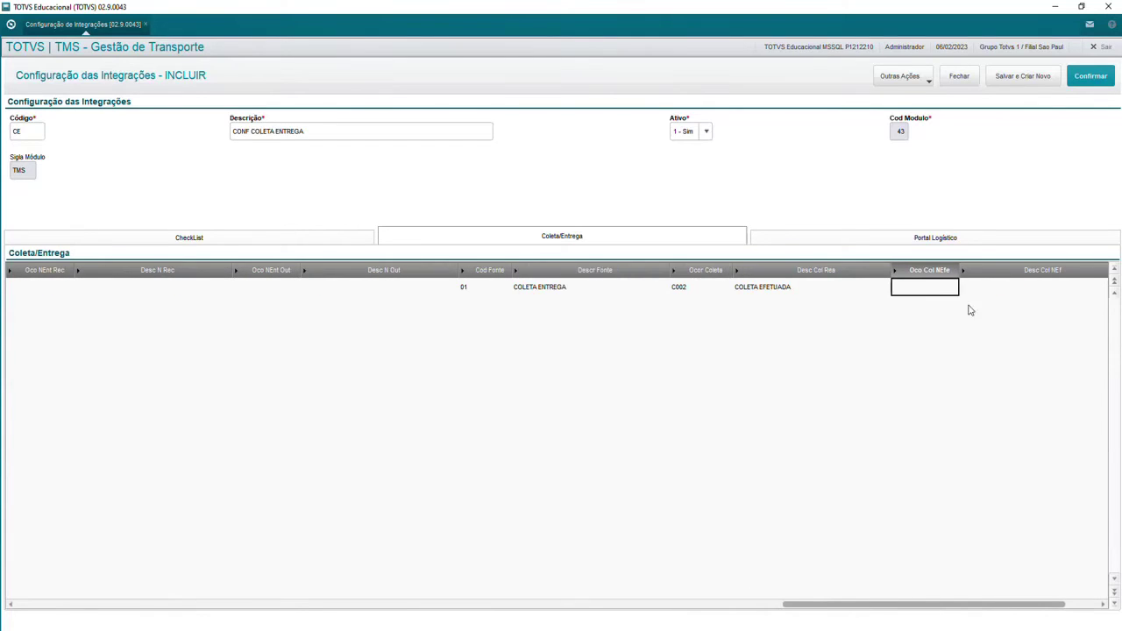
pyautogui.write('E007')
pyautogui.press('Return')
pyautogui.moveTo(882, 605); pyautogui.dragTo(93, 605)
# Step: Run Teste Token for the CE configuration's Coleta/Entrega row and close the result
pyautogui.click(600, 287)
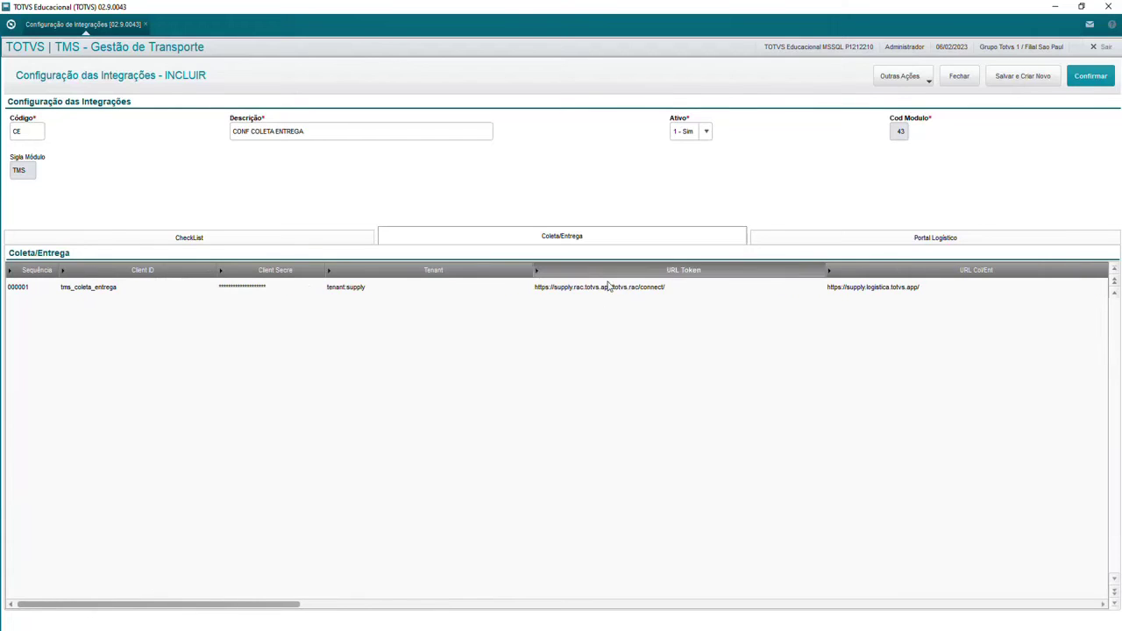
pyautogui.click(924, 78)
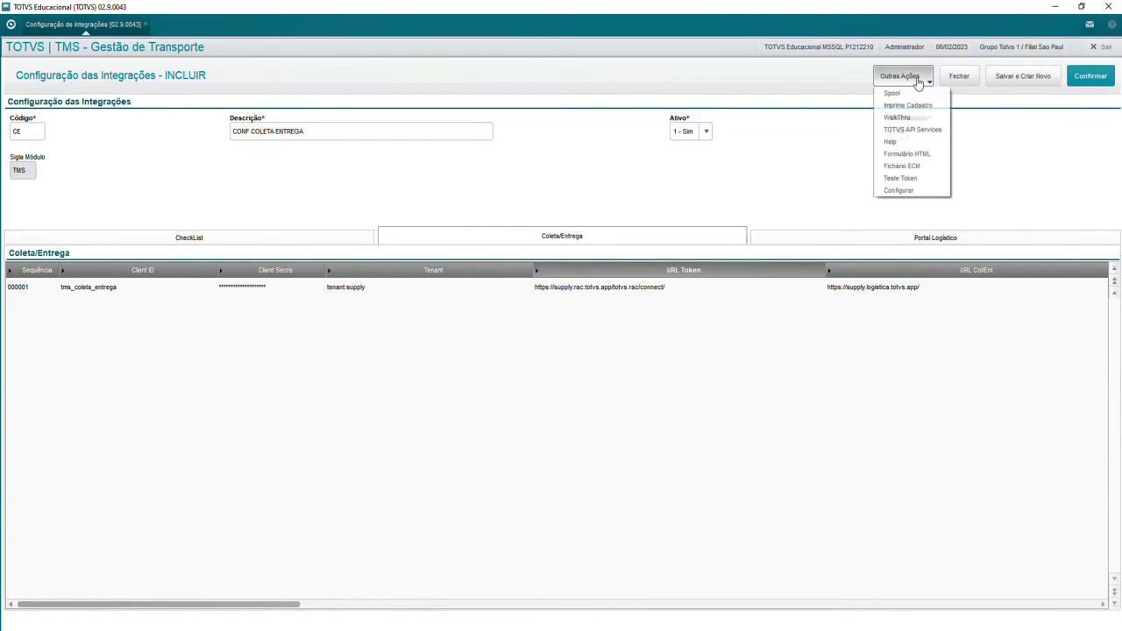
pyautogui.click(912, 179)
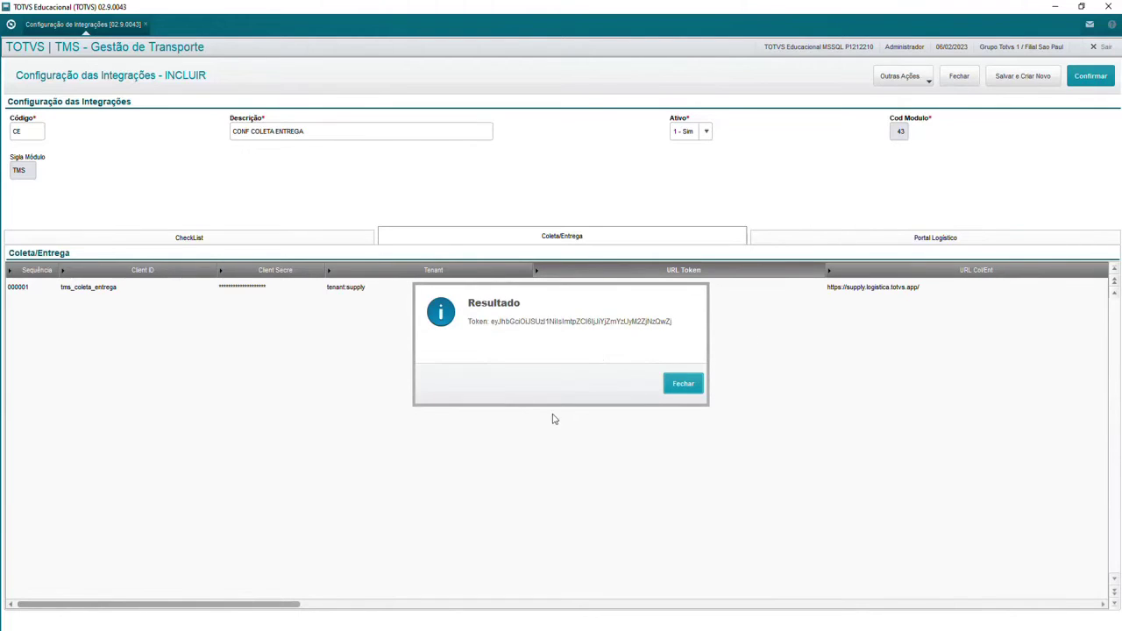
pyautogui.click(680, 386)
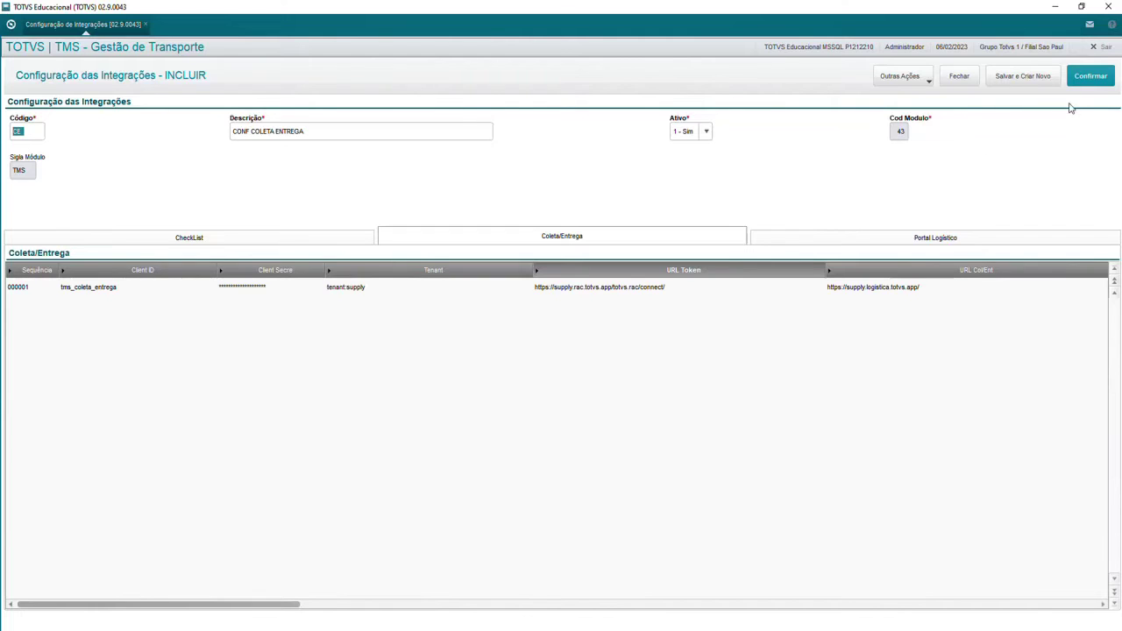
# Step: Save the CE integration configuration, dismiss the confirmation and exit the screen
pyautogui.click(1091, 81)
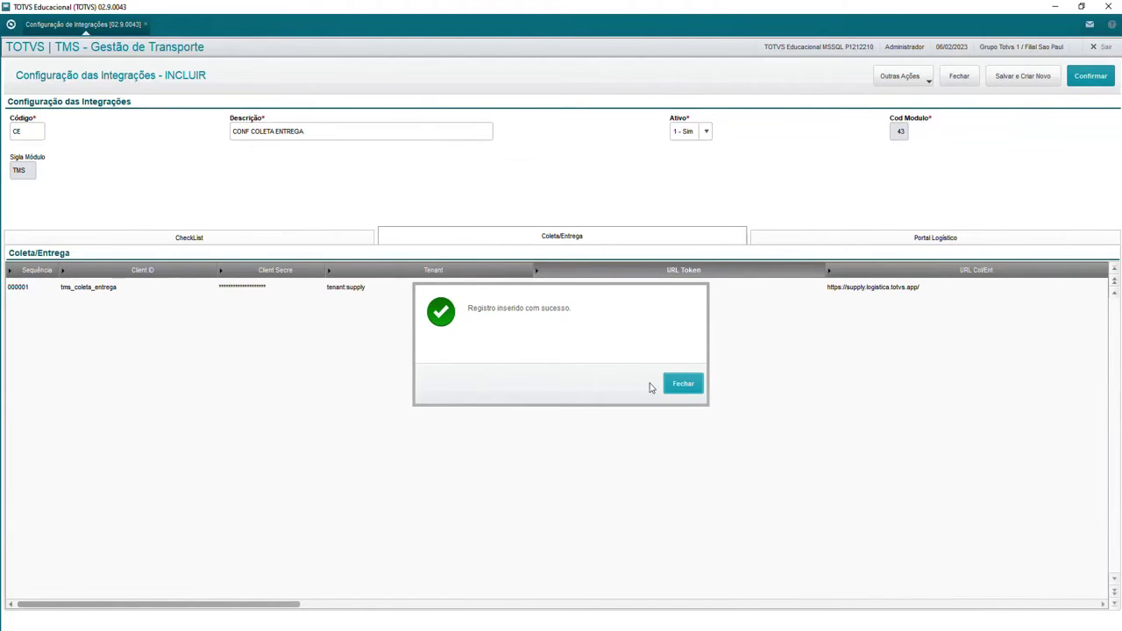
pyautogui.click(674, 387)
pyautogui.press('Escape')
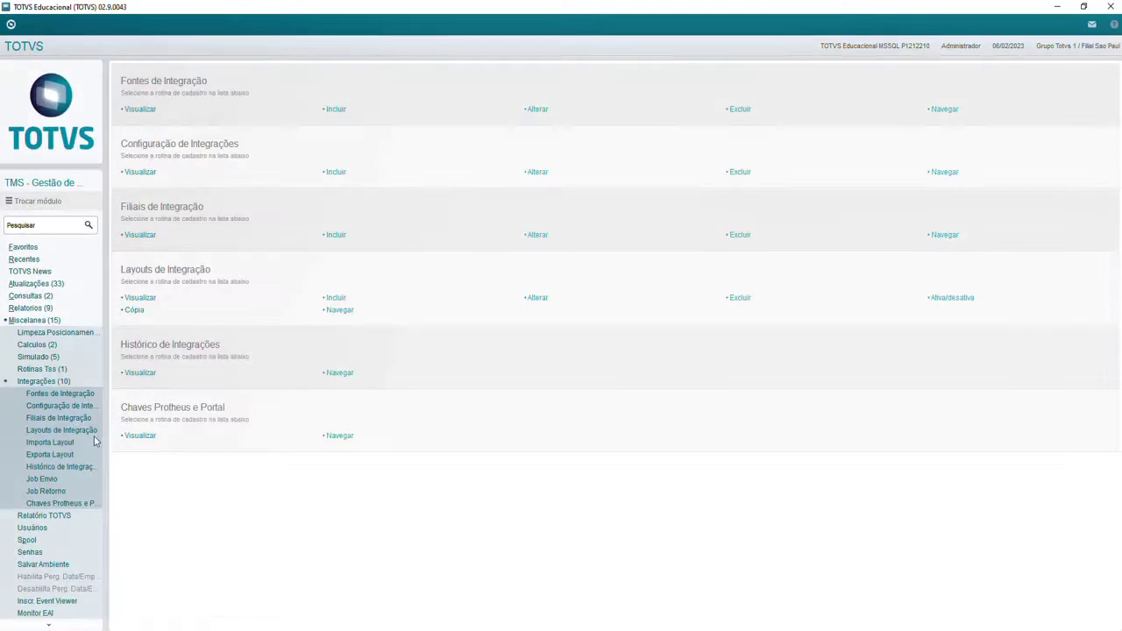
# Step: Start a new integration branch with source 01 and branch M SP 01 chosen via F3
pyautogui.click(55, 419)
pyautogui.click(30, 97)
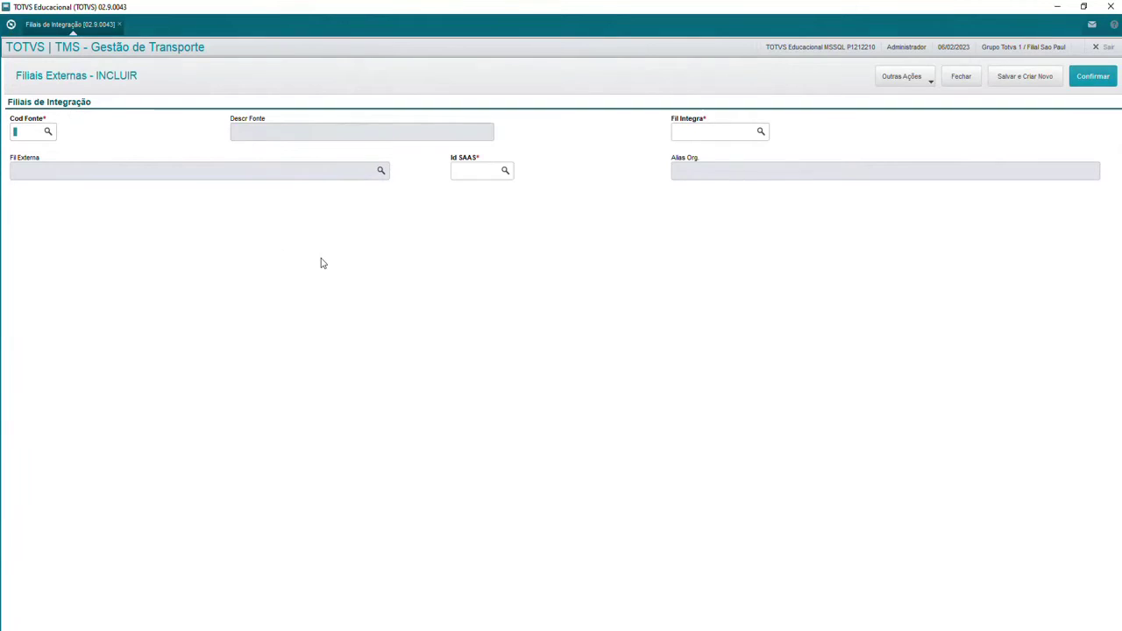
pyautogui.write('01')
pyautogui.press('Tab')
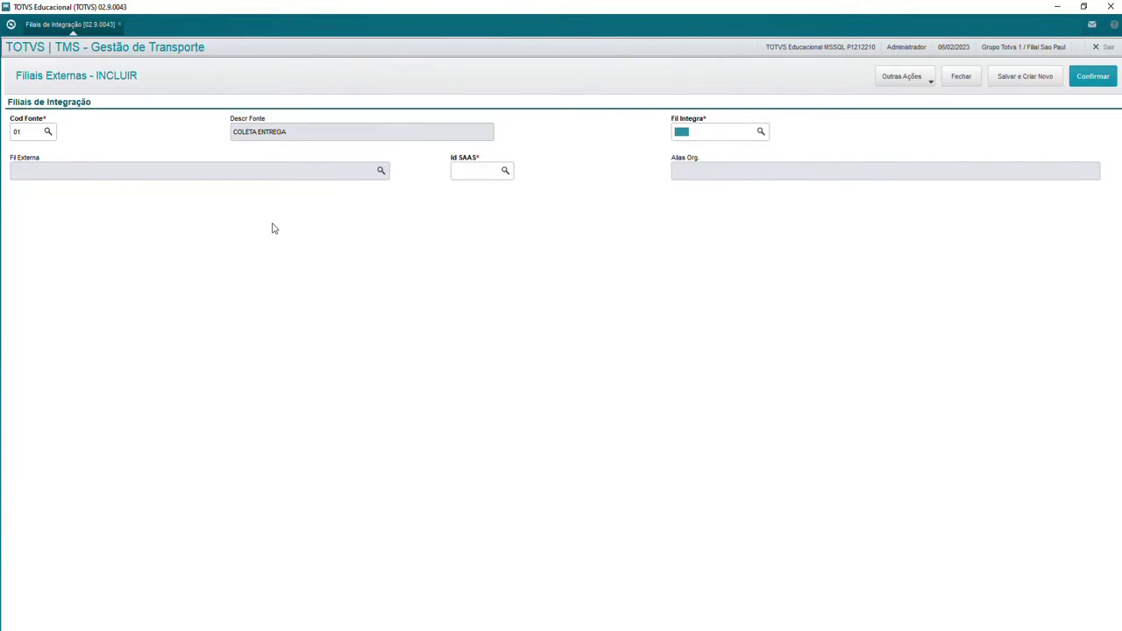
pyautogui.press('F3')
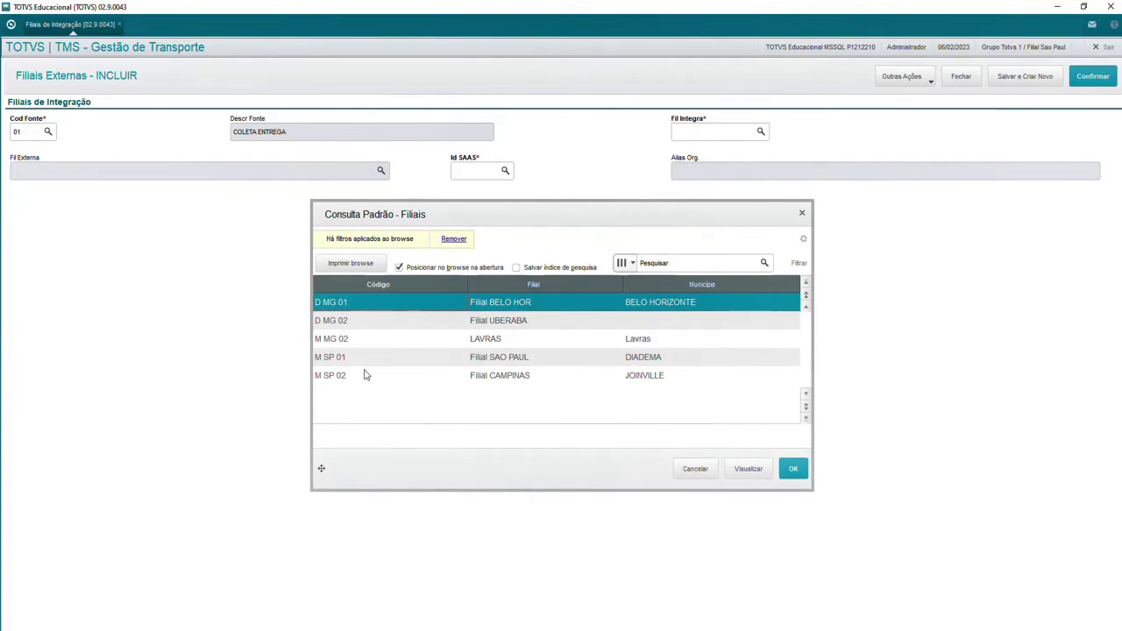
pyautogui.click(355, 361)
pyautogui.click(788, 468)
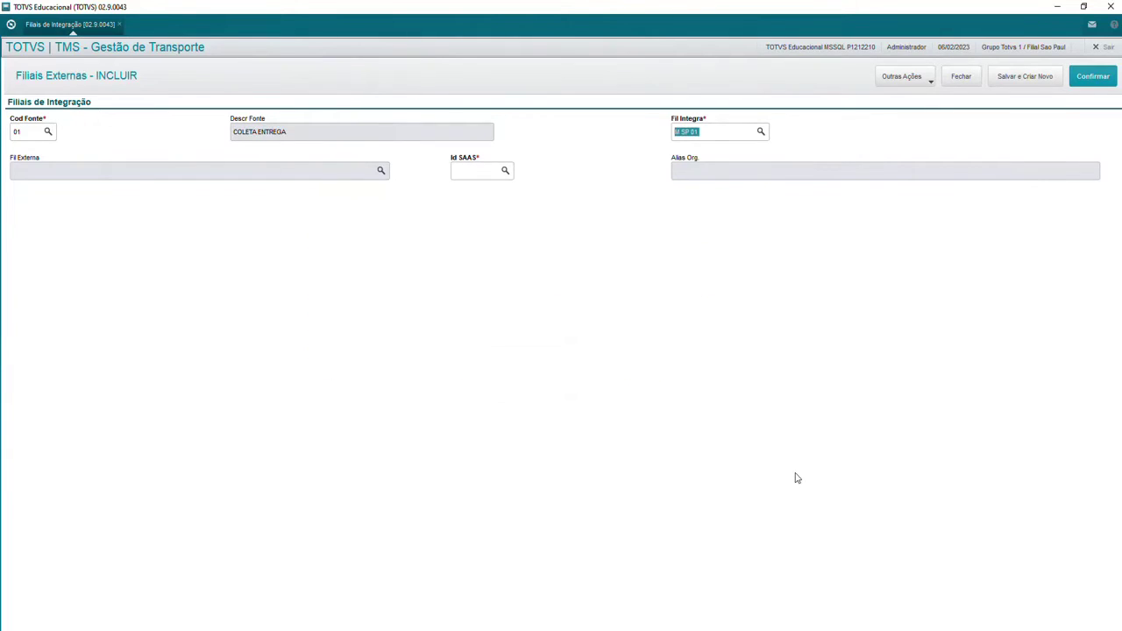
# Step: Set Id SAAS to the TMS X Coleta e Entrega unit and save the branch
pyautogui.click(493, 172)
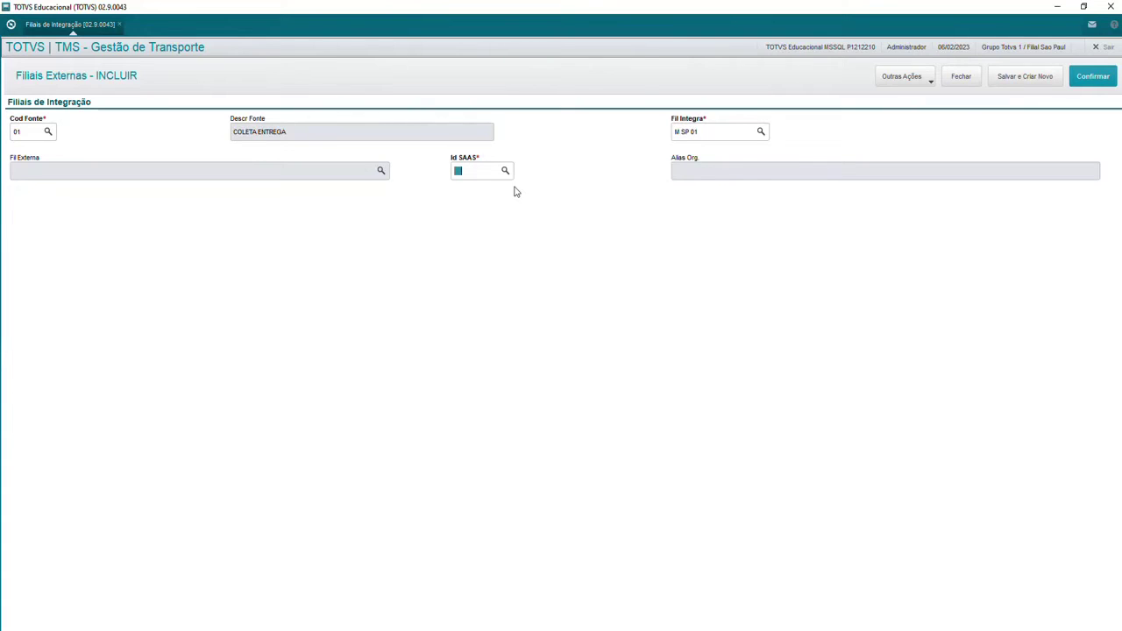
pyautogui.press('F3')
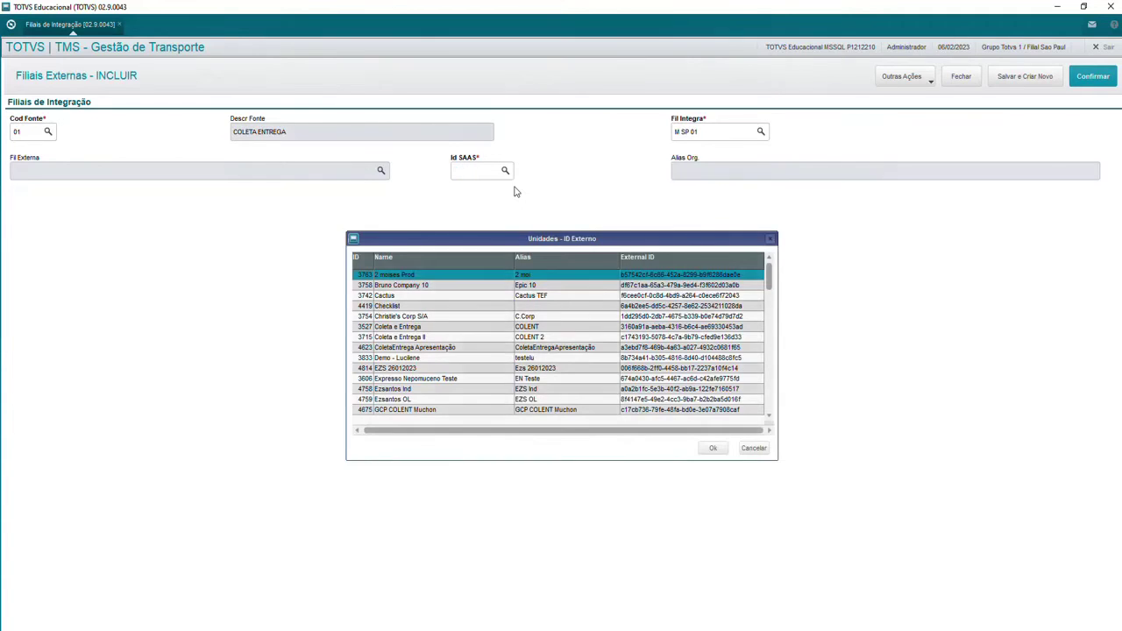
pyautogui.press('Down')
pyautogui.press('Down')
pyautogui.press('Down')
pyautogui.press('Down')
pyautogui.press('Down')
pyautogui.press('Down')
pyautogui.press('Down')
pyautogui.press('Down')
pyautogui.press('Down')
pyautogui.press('Down')
pyautogui.press('Down')
pyautogui.press('Down')
pyautogui.press('Down')
pyautogui.press('Down')
pyautogui.press('Down')
pyautogui.press('Down')
pyautogui.press('Down')
pyautogui.press('Down')
pyautogui.press('Down')
pyautogui.press('Down')
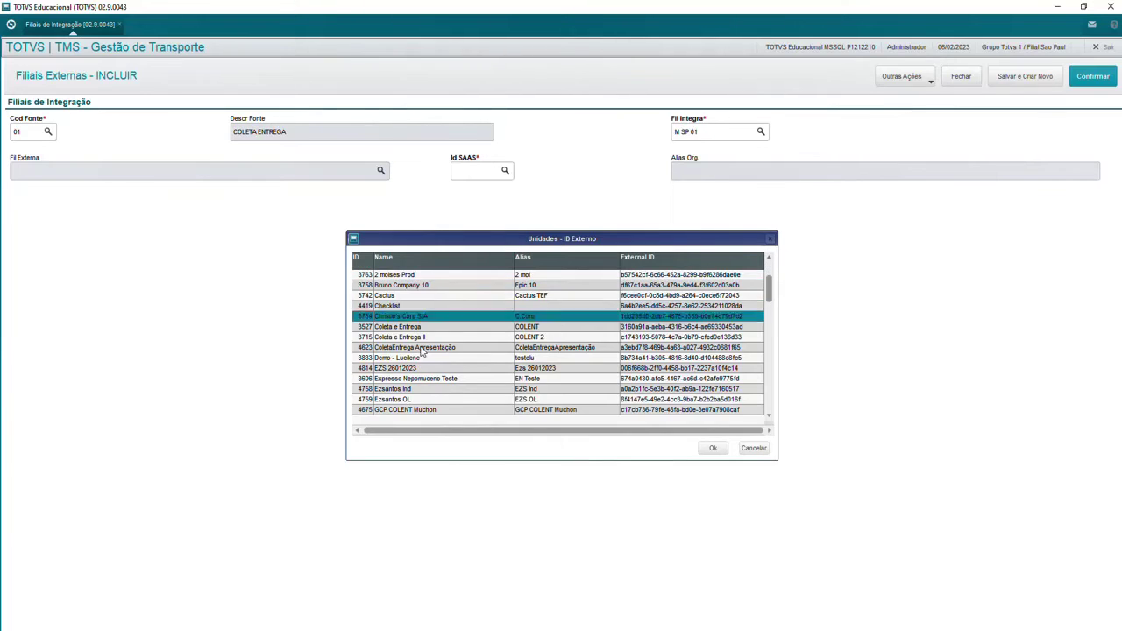
pyautogui.press('Down')
pyautogui.press('Down')
pyautogui.press('Down')
pyautogui.press('Down')
pyautogui.press('Down')
pyautogui.press('Down')
pyautogui.press('Down')
pyautogui.press('Down')
pyautogui.press('Down')
pyautogui.press('Down')
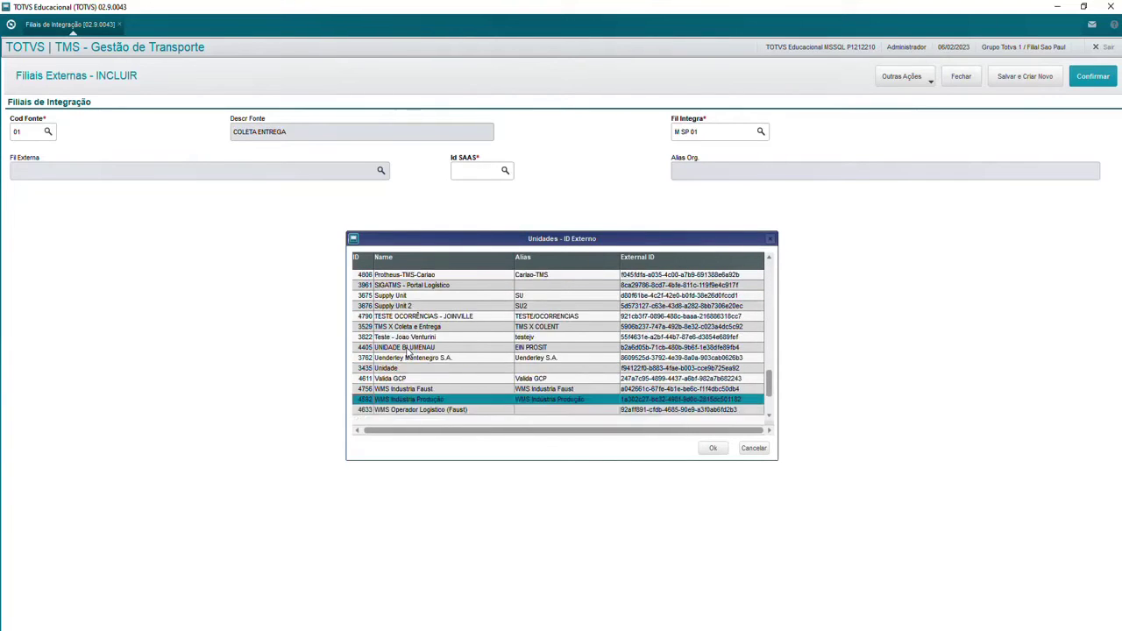
pyautogui.click(430, 296)
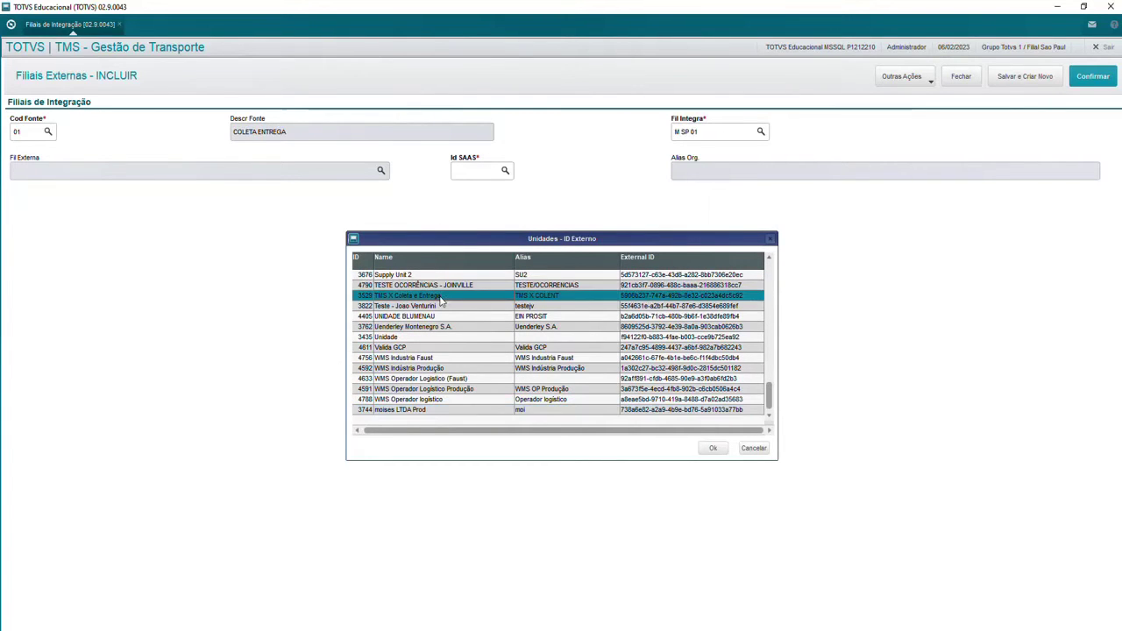
pyautogui.click(713, 448)
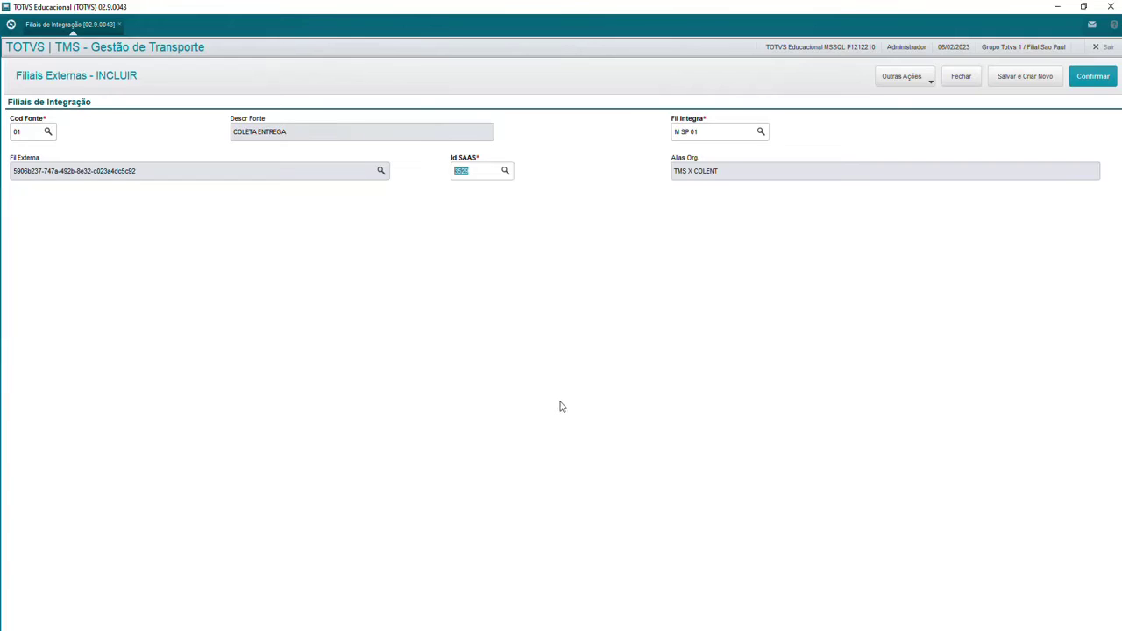
pyautogui.click(1085, 81)
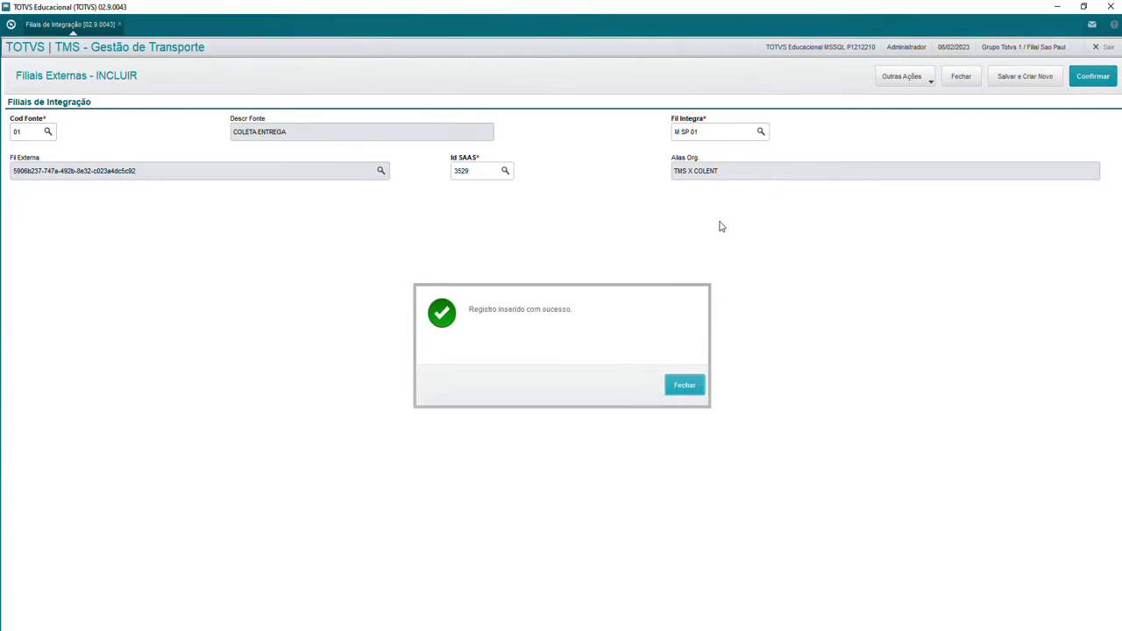
pyautogui.click(689, 396)
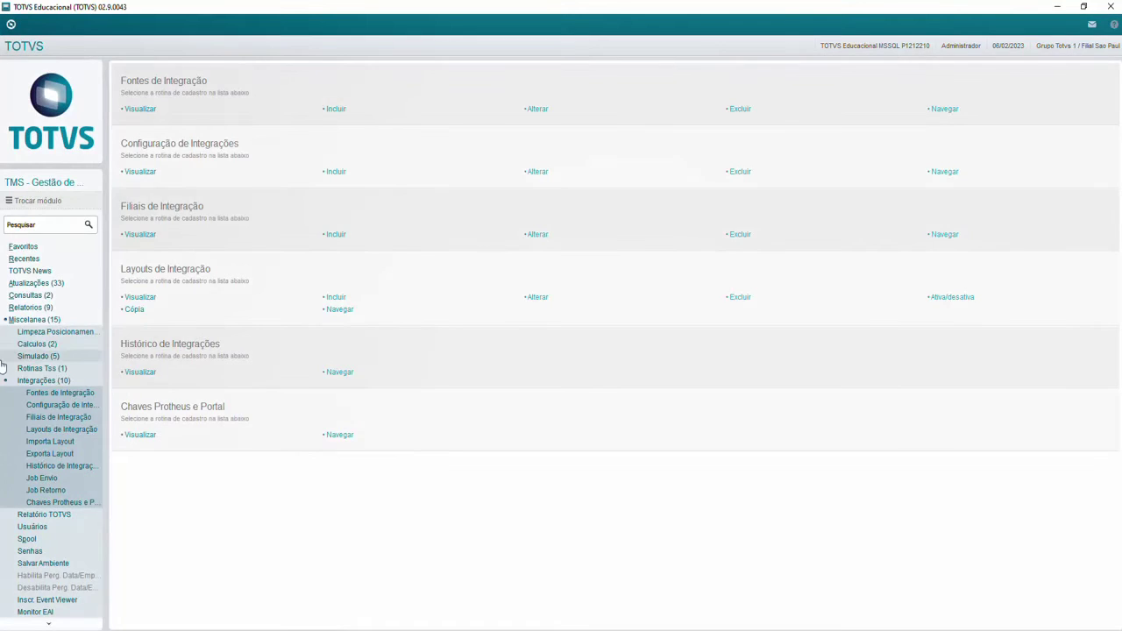
# Step: Go to Atualizações > Transporte > Motoristas and select driver 000103 MOTORISTA COLETA ENTREGA
pyautogui.click(49, 284)
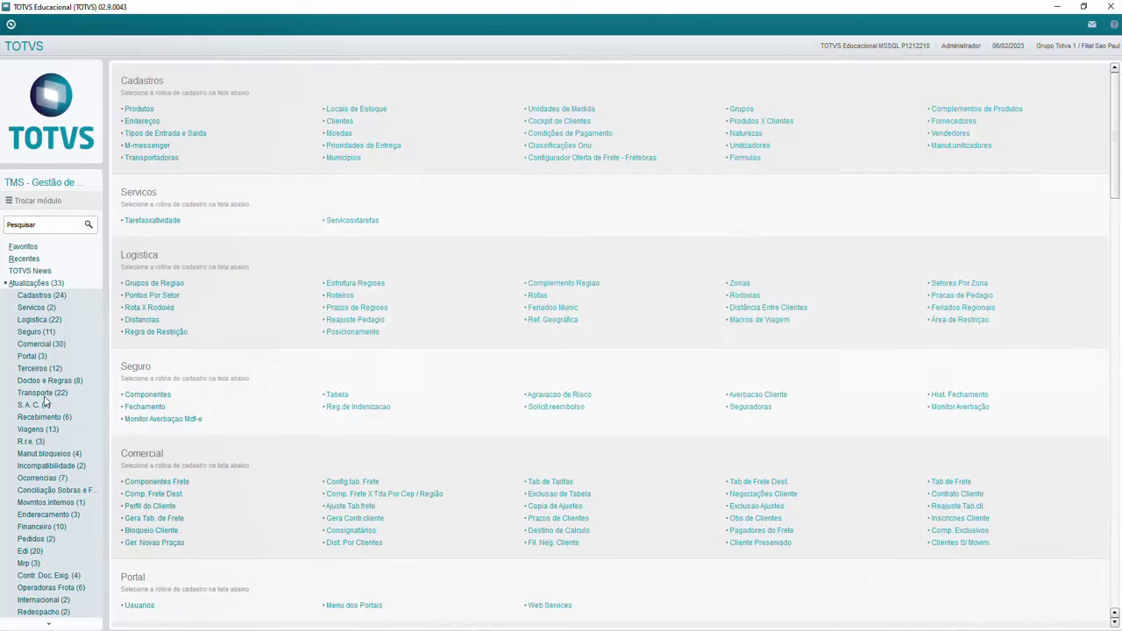
pyautogui.click(43, 393)
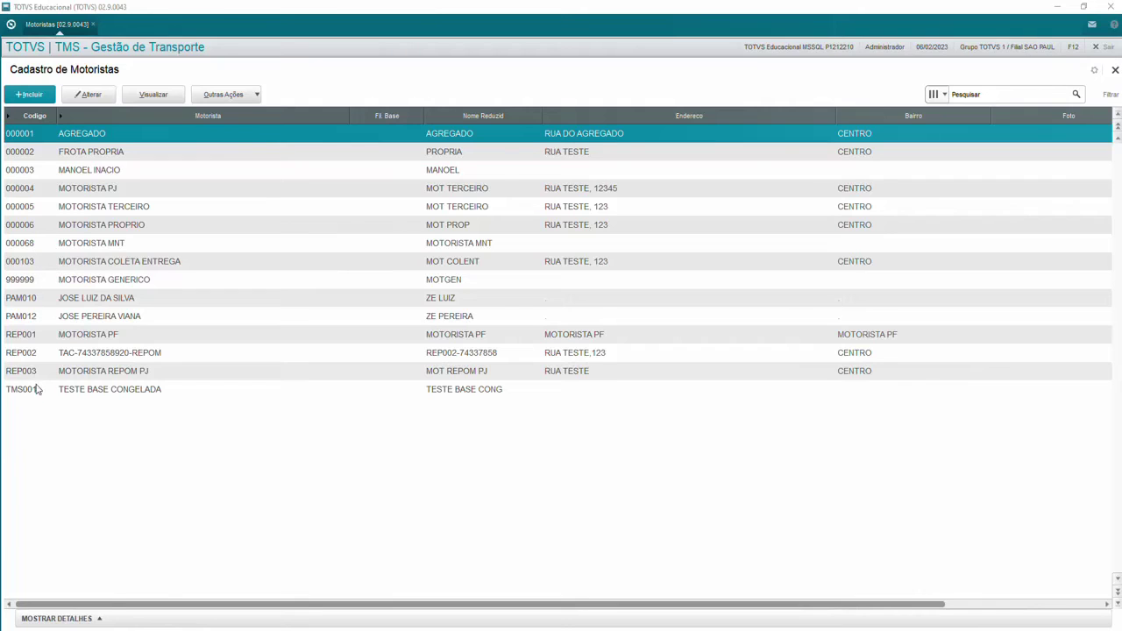
pyautogui.click(92, 262)
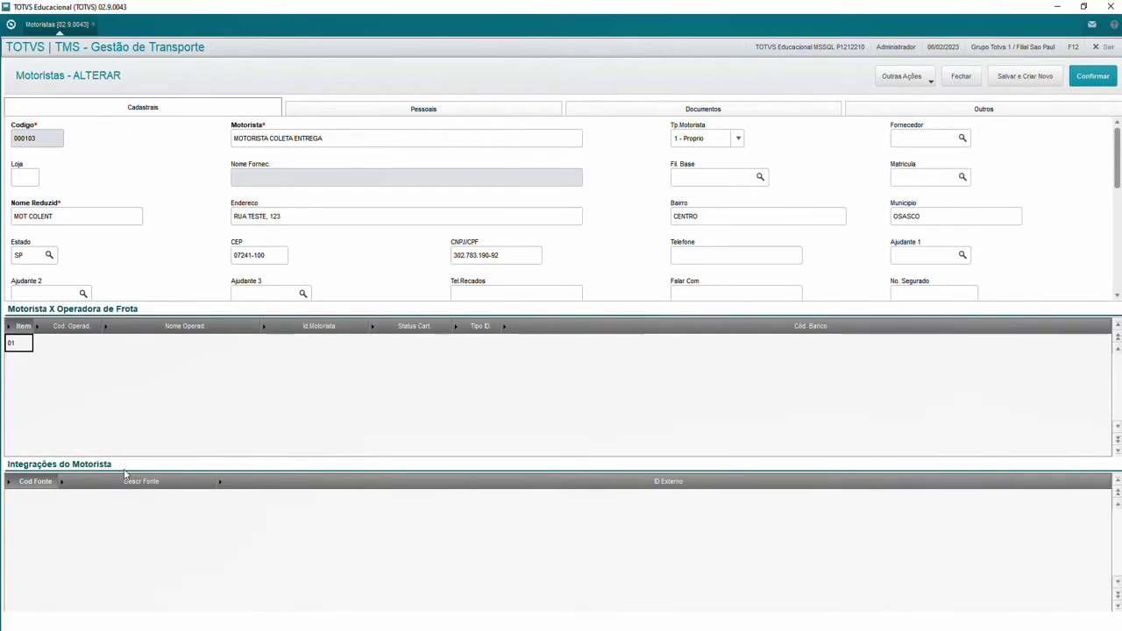
# Step: Add integration source 01 as the first row of the driver's Integrações grid
pyautogui.click(39, 499)
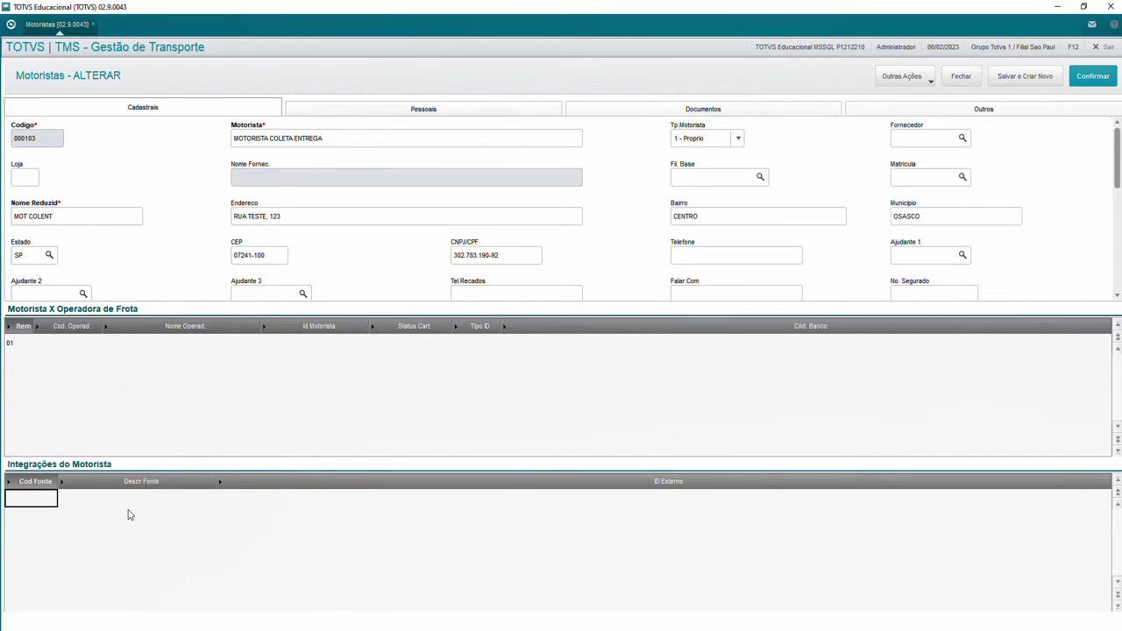
pyautogui.press('Return')
pyautogui.write('01')
pyautogui.press('Return')
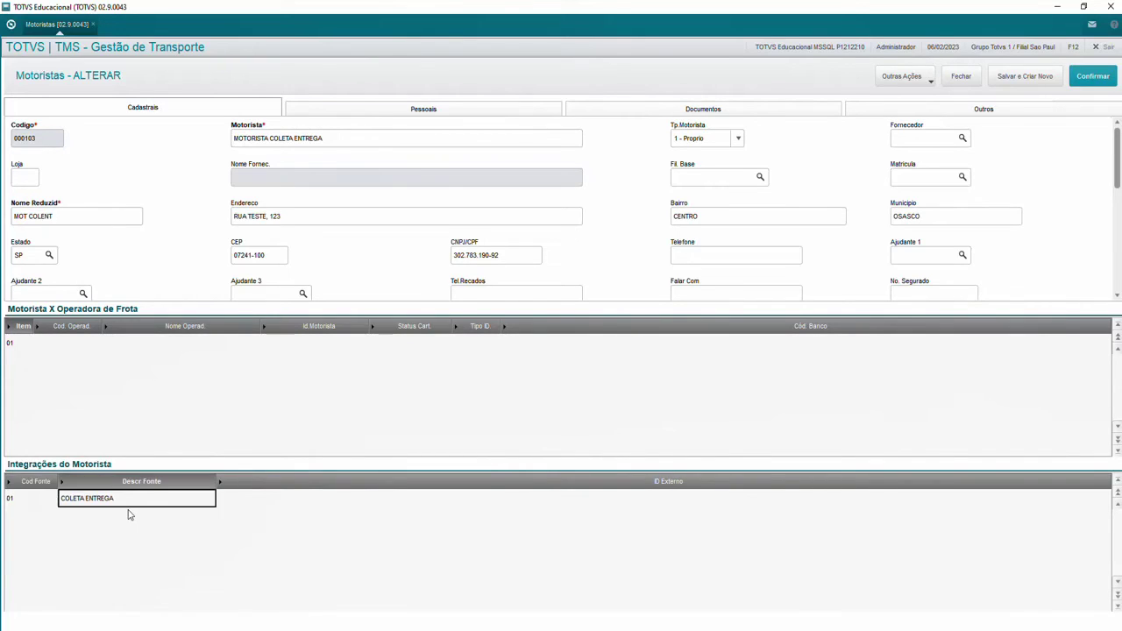
# Step: Pick the driver's external ID from the F3 list for row 01 and save the driver
pyautogui.click(281, 501)
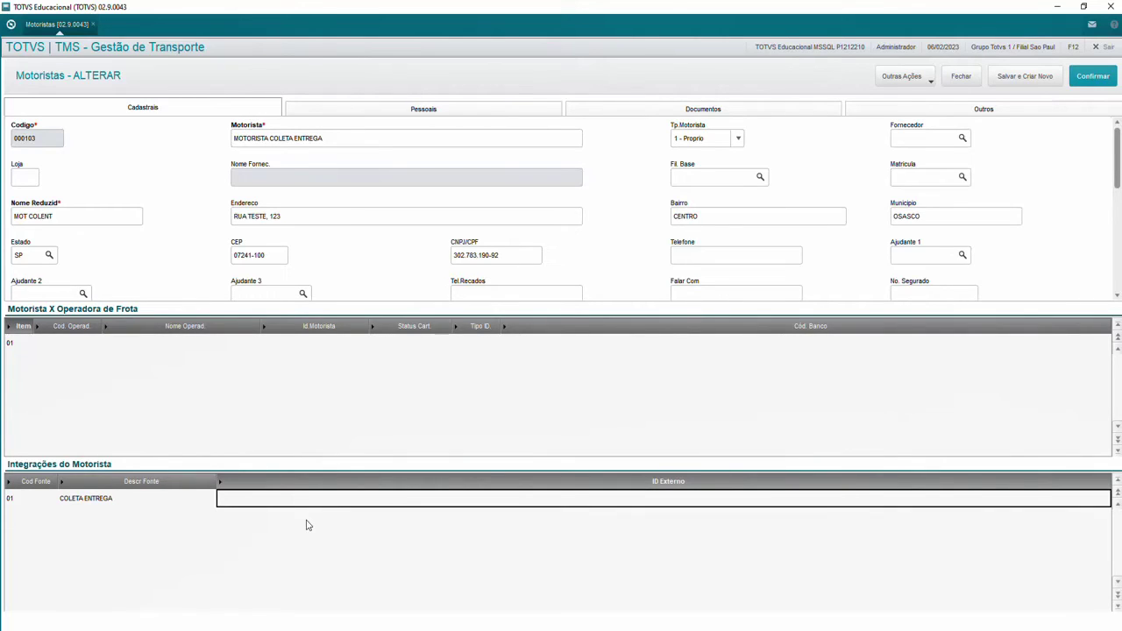
pyautogui.click(885, 500)
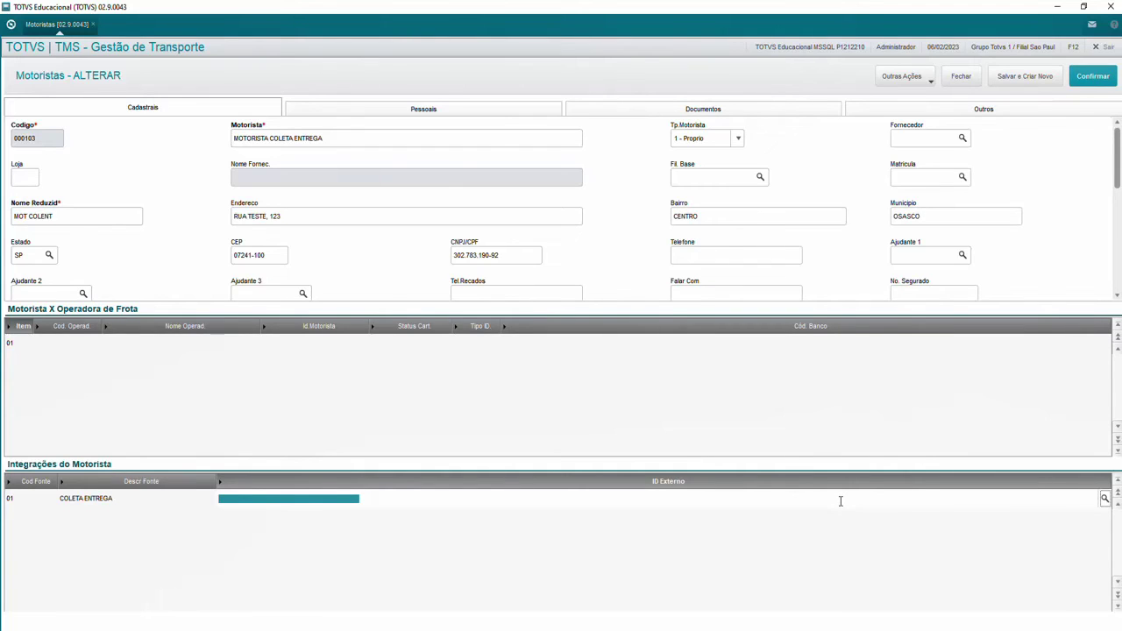
pyautogui.press('F3')
pyautogui.press('Down')
pyautogui.press('Down')
pyautogui.press('Down')
pyautogui.press('Down')
pyautogui.press('Down')
pyautogui.press('Down')
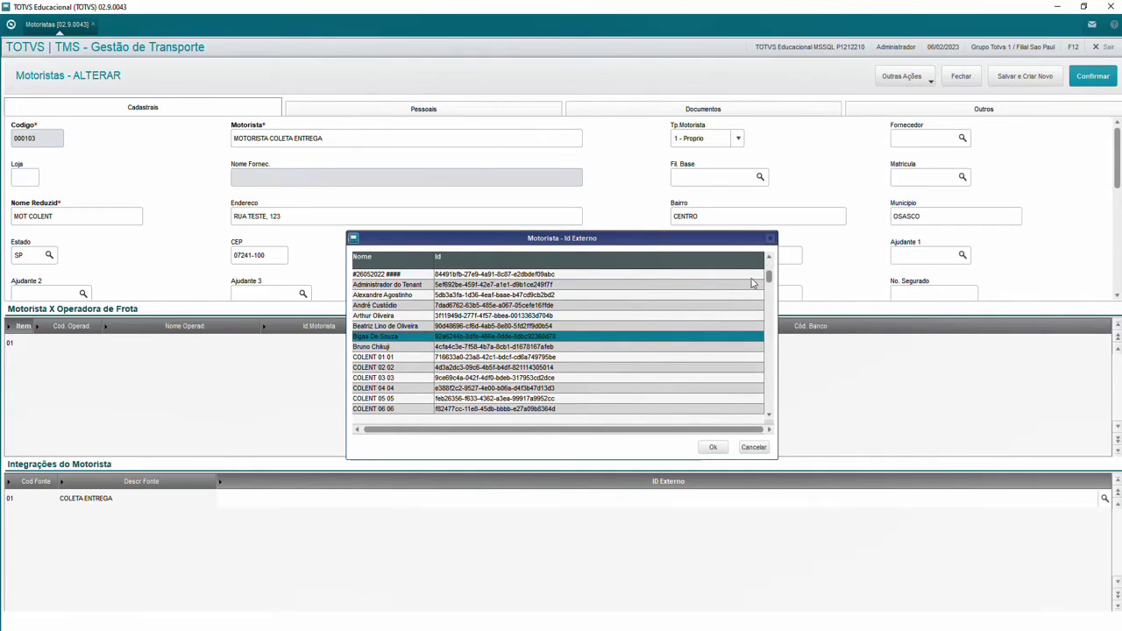
pyautogui.press('Down')
pyautogui.press('Down')
pyautogui.press('Down')
pyautogui.press('Down')
pyautogui.press('Down')
pyautogui.press('Down')
pyautogui.press('Down')
pyautogui.press('Down')
pyautogui.press('Down')
pyautogui.press('Down')
pyautogui.press('Down')
pyautogui.press('Down')
pyautogui.press('Down')
pyautogui.press('Down')
pyautogui.press('Down')
pyautogui.press('Down')
pyautogui.press('Down')
pyautogui.press('Down')
pyautogui.press('Down')
pyautogui.press('Down')
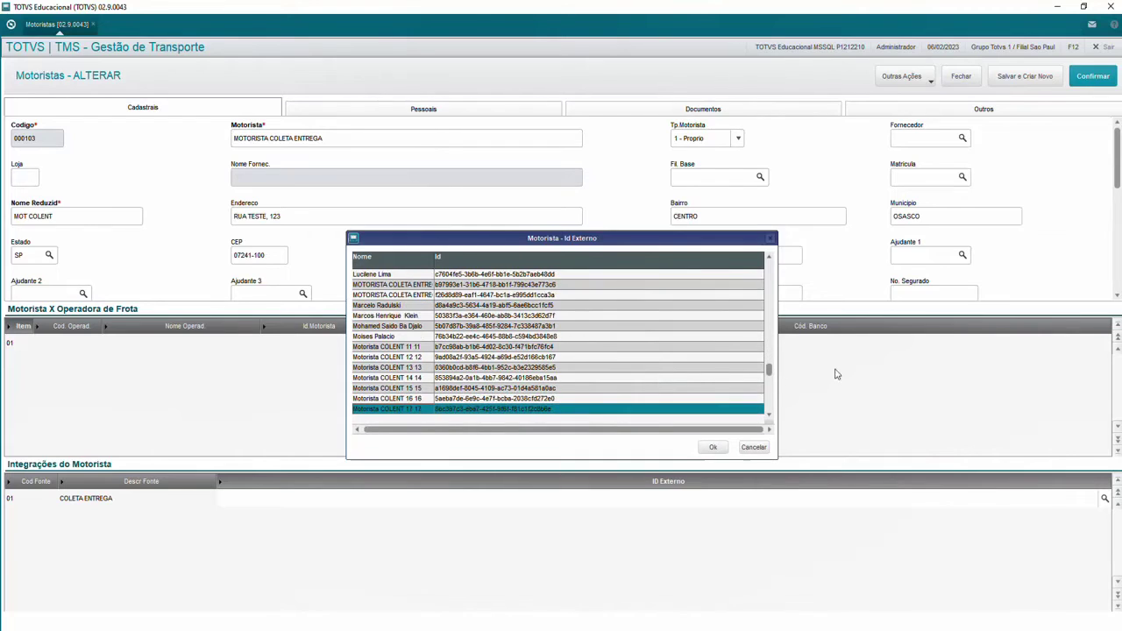
pyautogui.moveTo(768, 370); pyautogui.dragTo(769, 403)
pyautogui.click(395, 349)
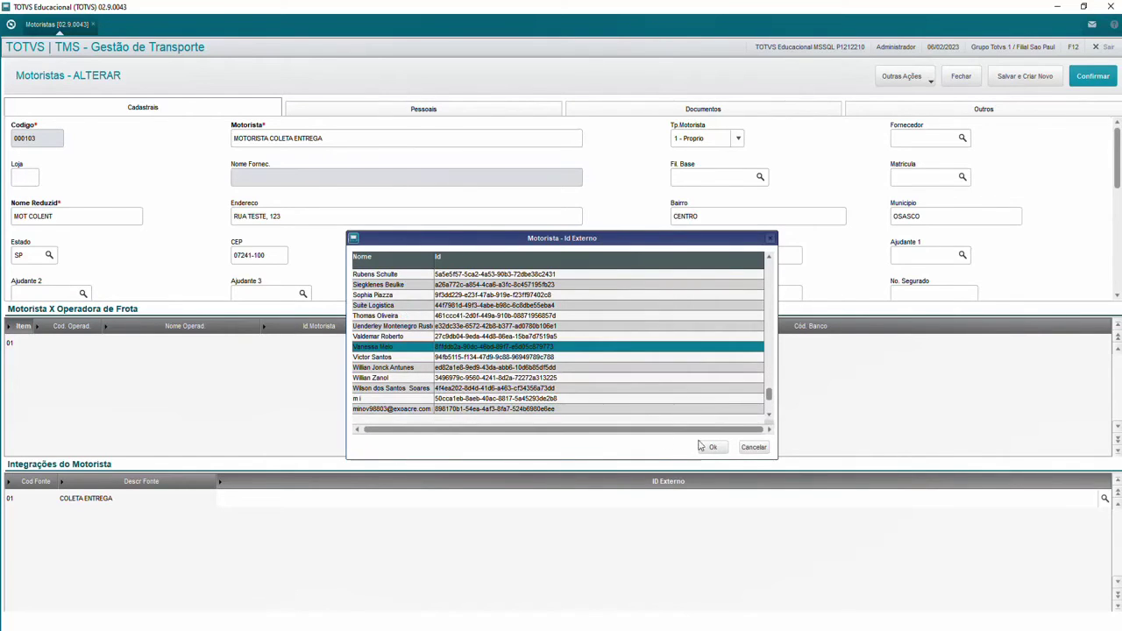
pyautogui.click(718, 447)
pyautogui.click(1091, 85)
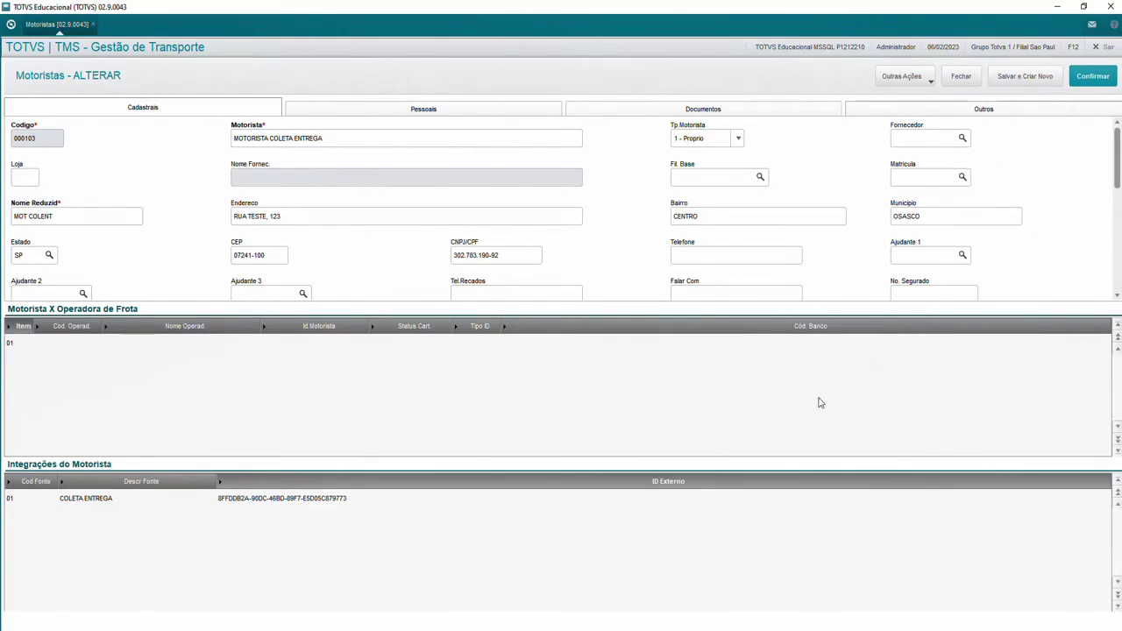
pyautogui.click(677, 385)
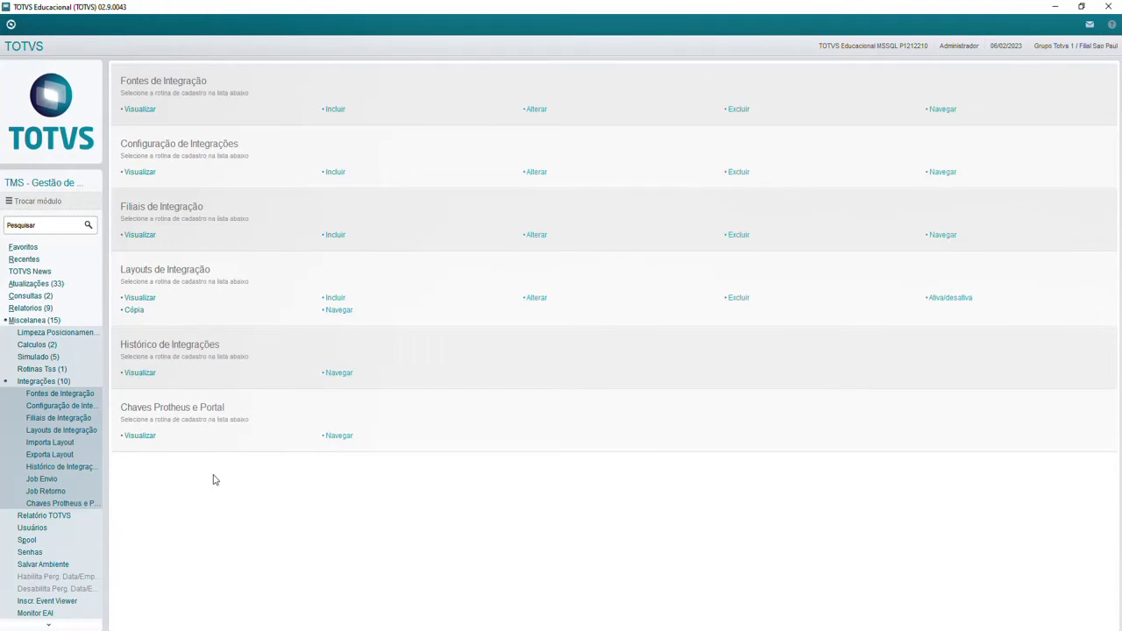
# Step: Import layouts from Layout Coleta Entrega\TMS Layout into source 01 with the Importa Layout wizard
pyautogui.click(53, 443)
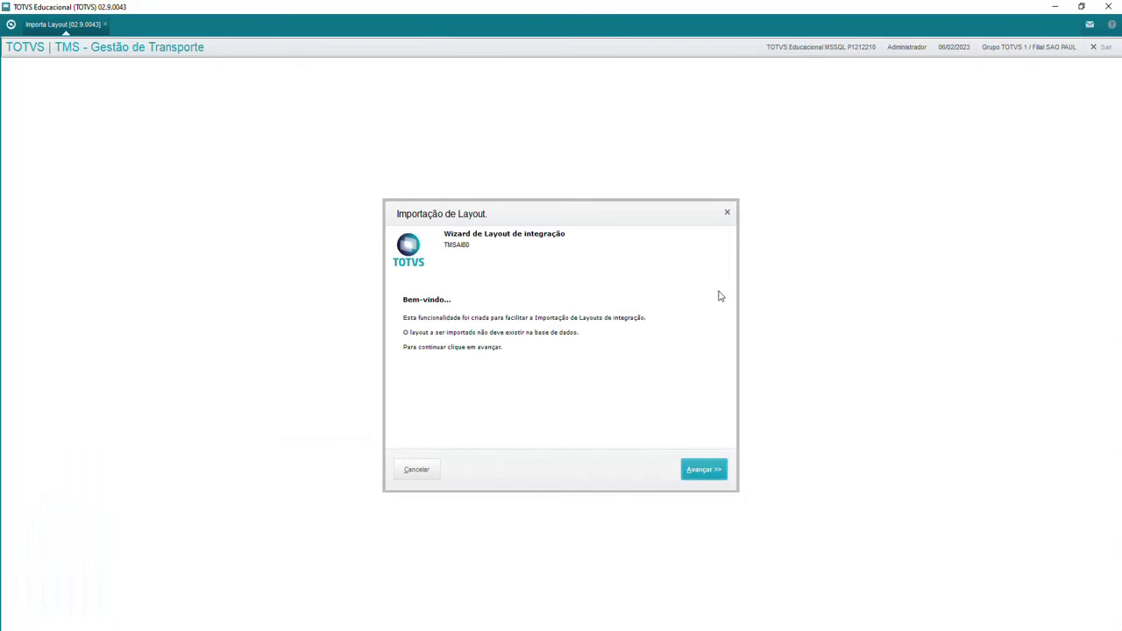
pyautogui.click(699, 469)
pyautogui.click(606, 323)
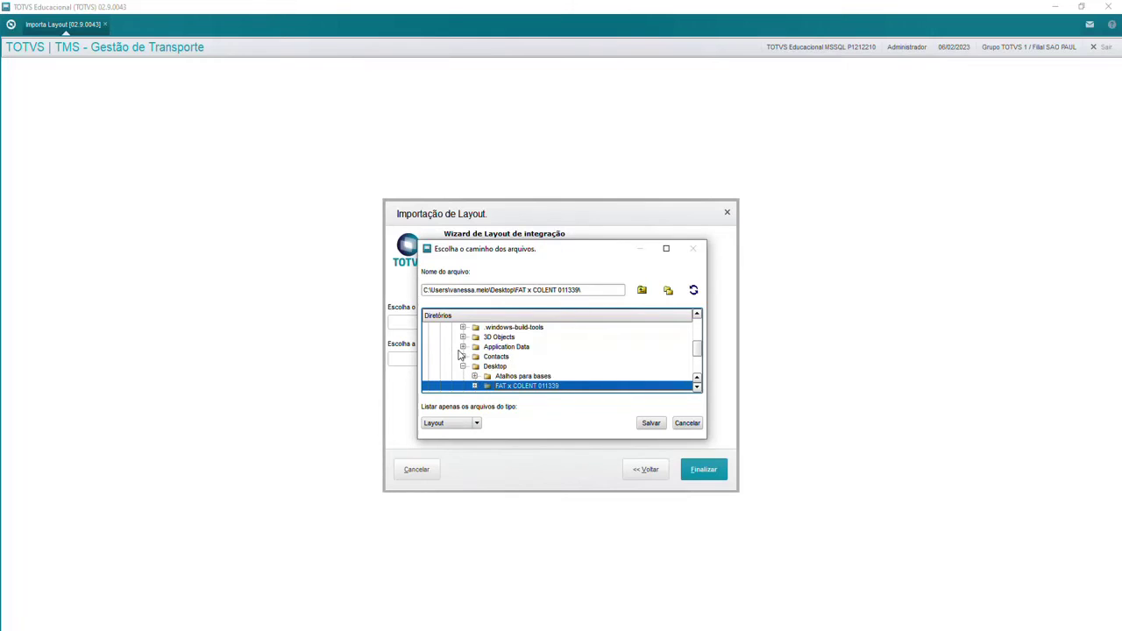
pyautogui.press('Right')
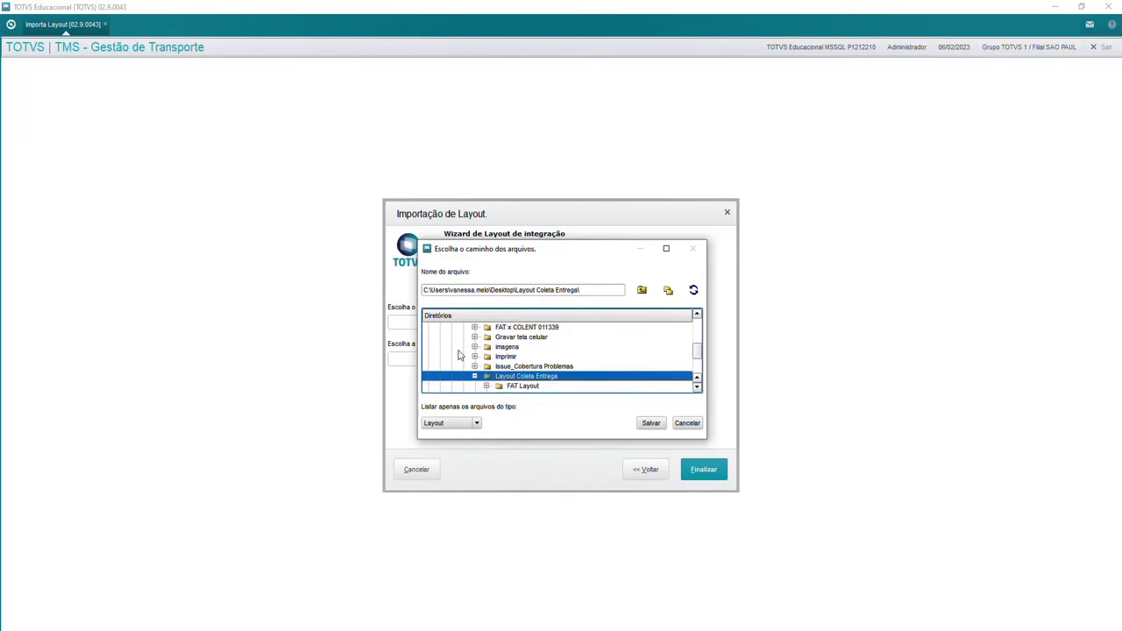
pyautogui.press('Down')
pyautogui.click(648, 423)
pyautogui.click(414, 360)
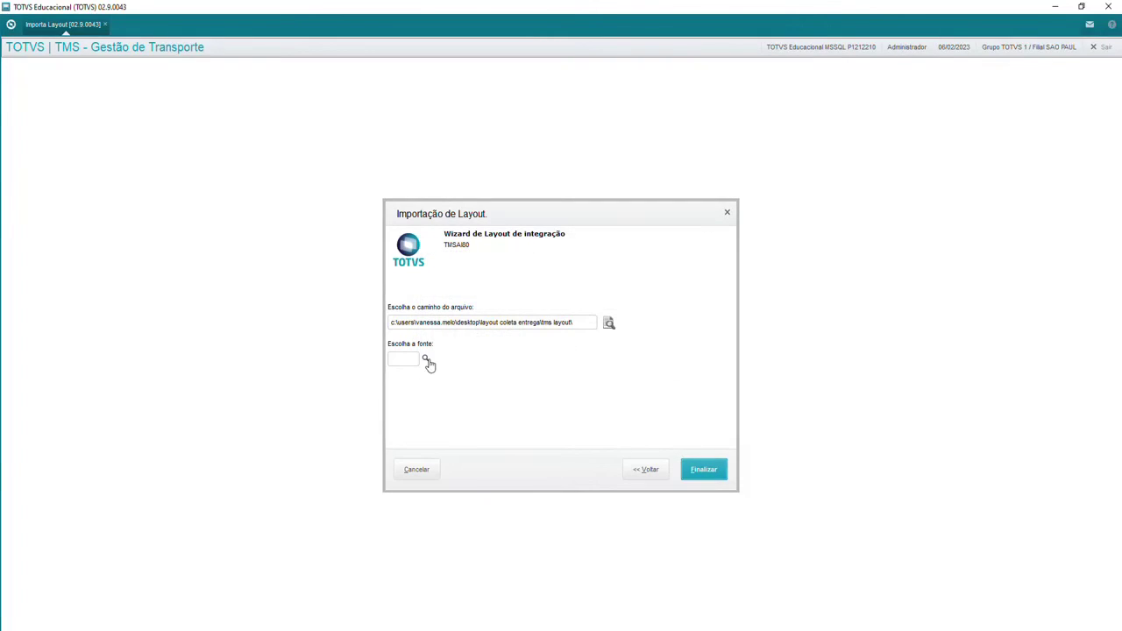
pyautogui.write('01')
pyautogui.click(688, 474)
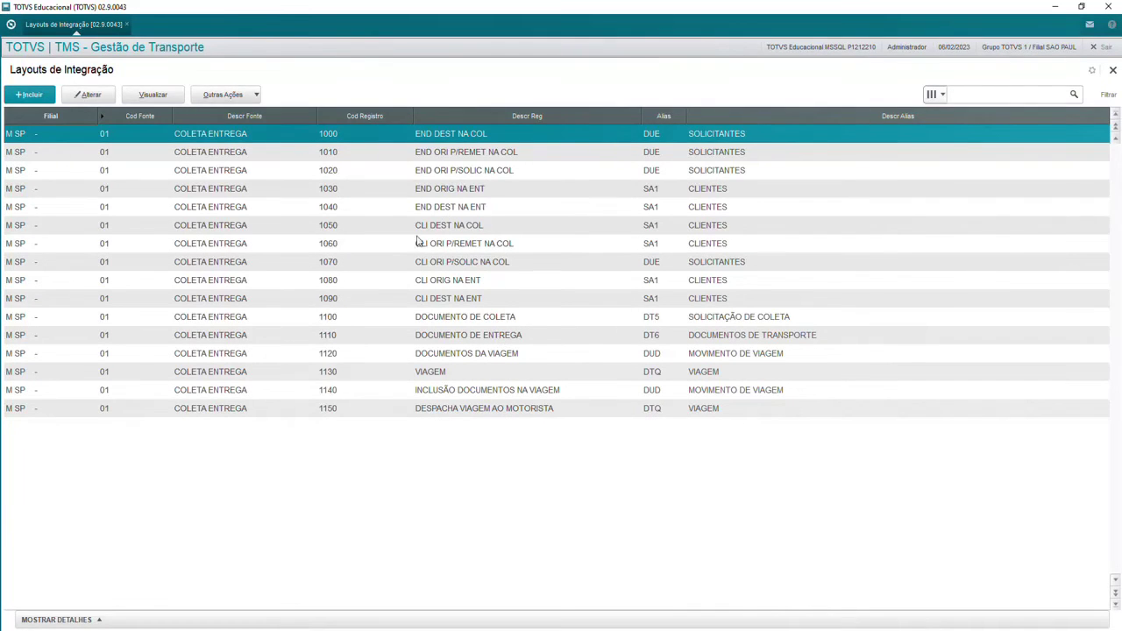
# Step: View the 1130 VIAGEM layout record's details and close it
pyautogui.click(419, 372)
pyautogui.click(152, 93)
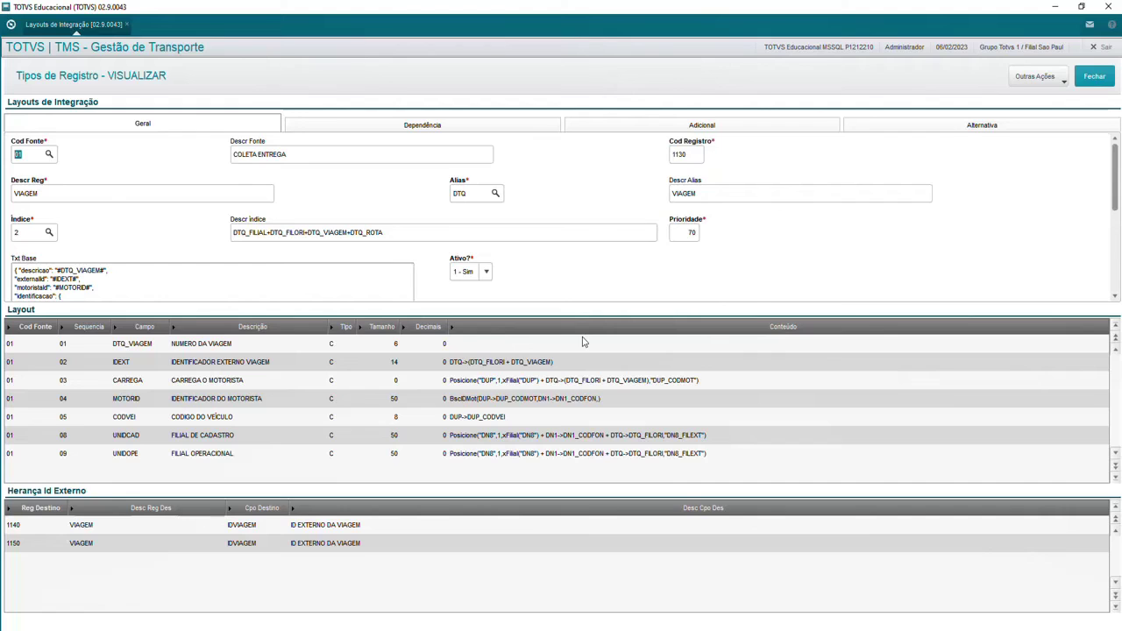
pyautogui.click(1094, 76)
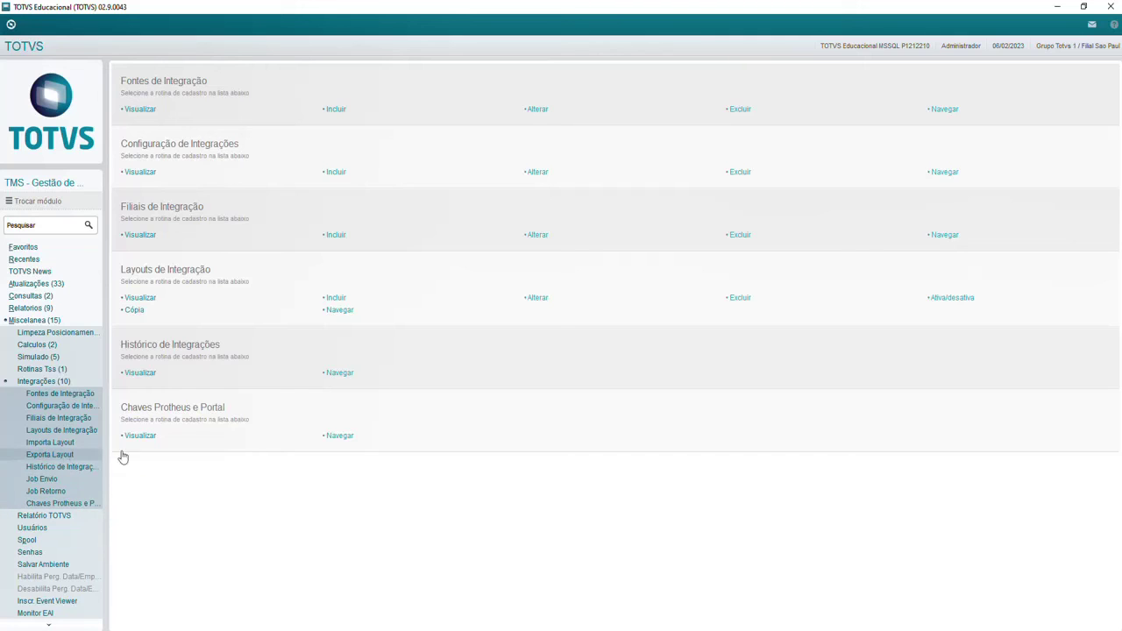
# Step: Choose the Layout Coleta Entrega\TESTE folder as the Exporta Layout destination
pyautogui.click(614, 585)
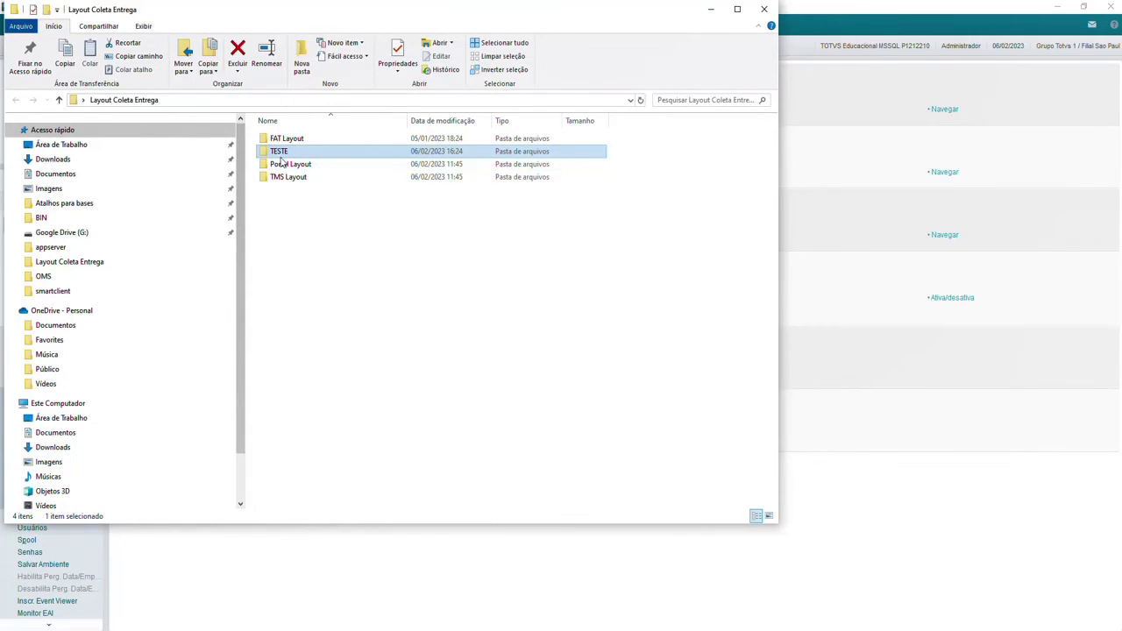
pyautogui.doubleClick(280, 154)
pyautogui.click(711, 9)
pyautogui.click(55, 463)
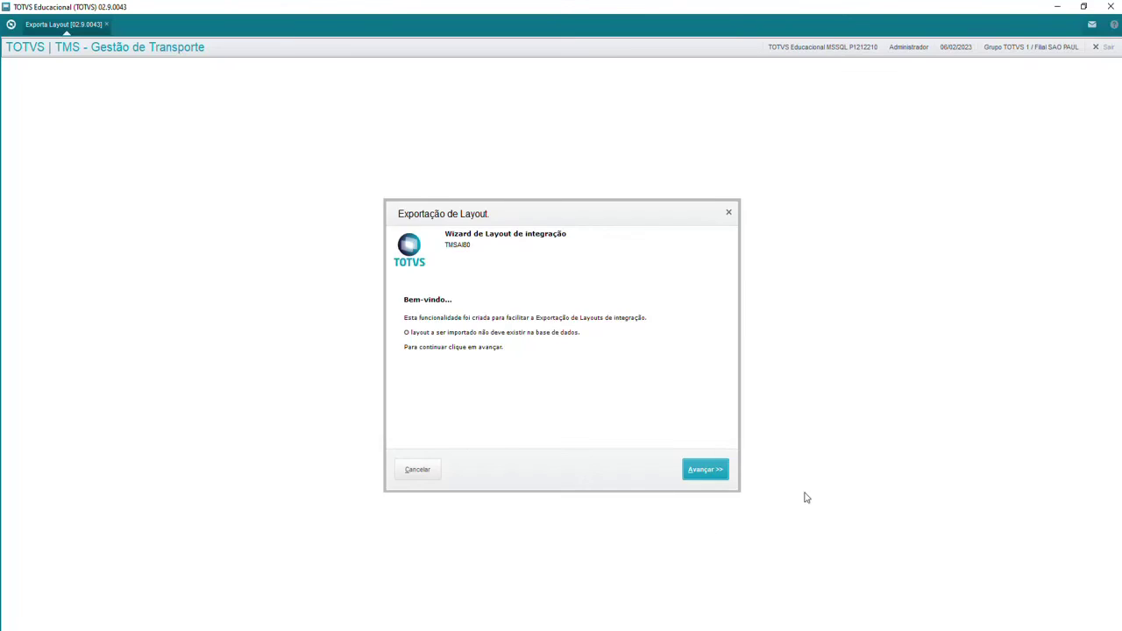
pyautogui.click(705, 473)
pyautogui.click(610, 322)
pyautogui.click(431, 340)
pyautogui.scroll(-5, 491, 368)
pyautogui.click(464, 383)
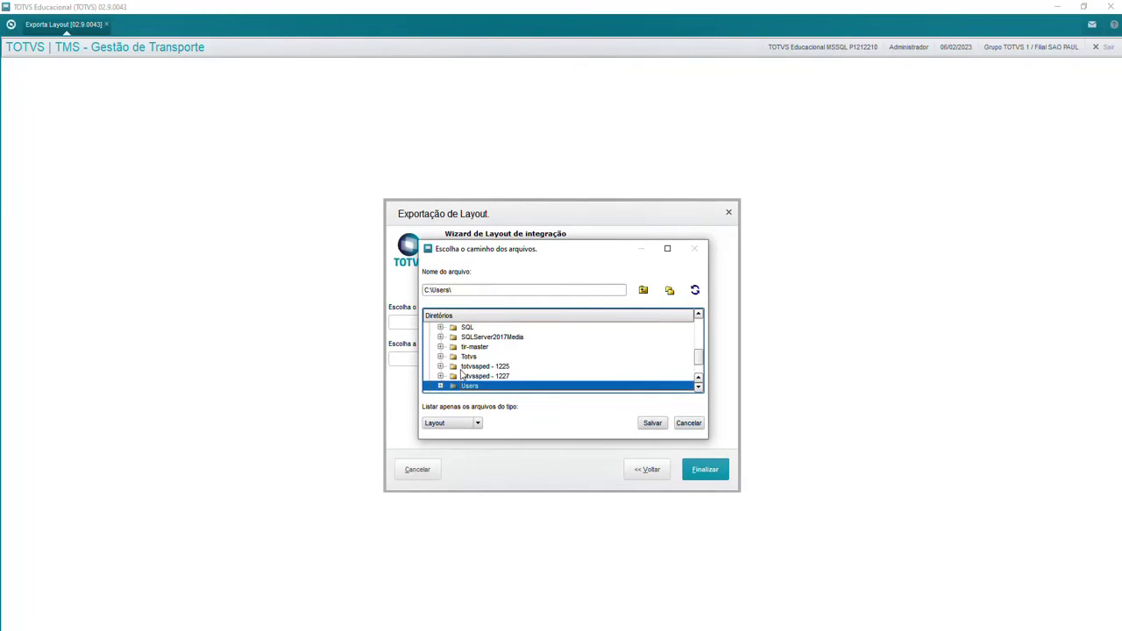
pyautogui.scroll(-2, 460, 375)
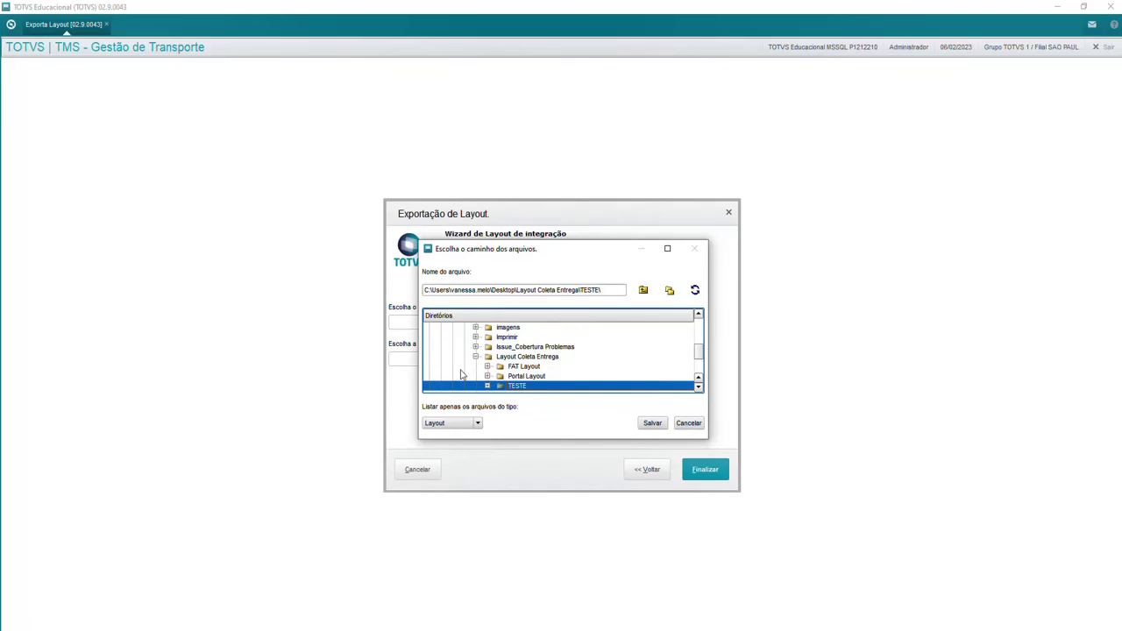
pyautogui.click(652, 422)
# Step: Run the export for source 01 and confirm laycolent.lay appears in the TESTE folder
pyautogui.click(404, 359)
pyautogui.write('10')
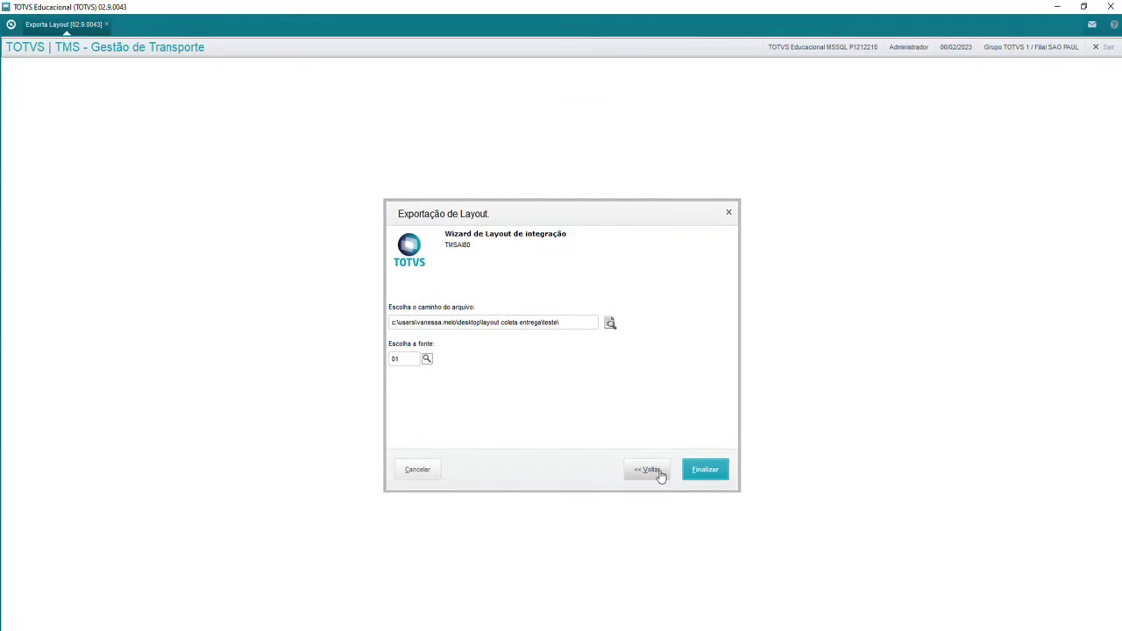
pyautogui.press('Return')
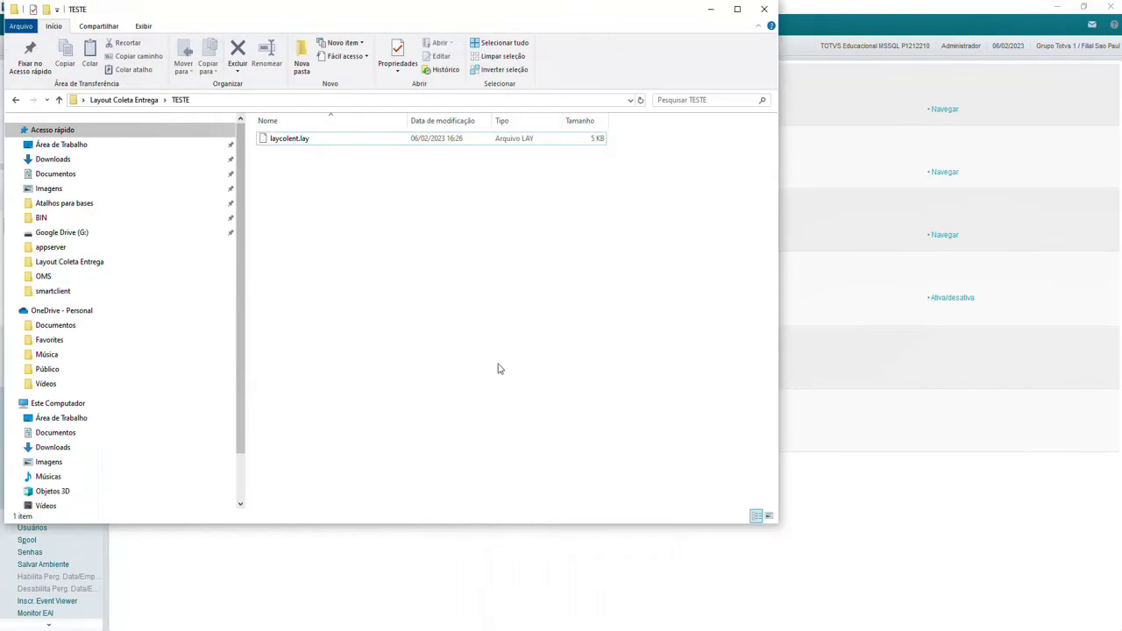
pyautogui.click(561, 587)
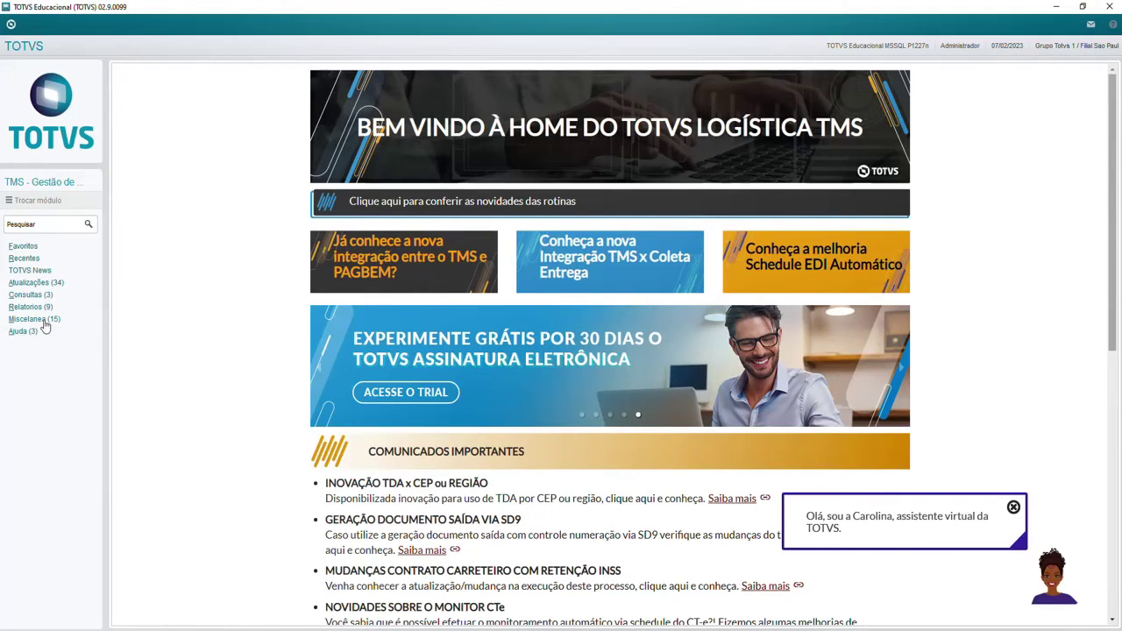
pyautogui.click(40, 321)
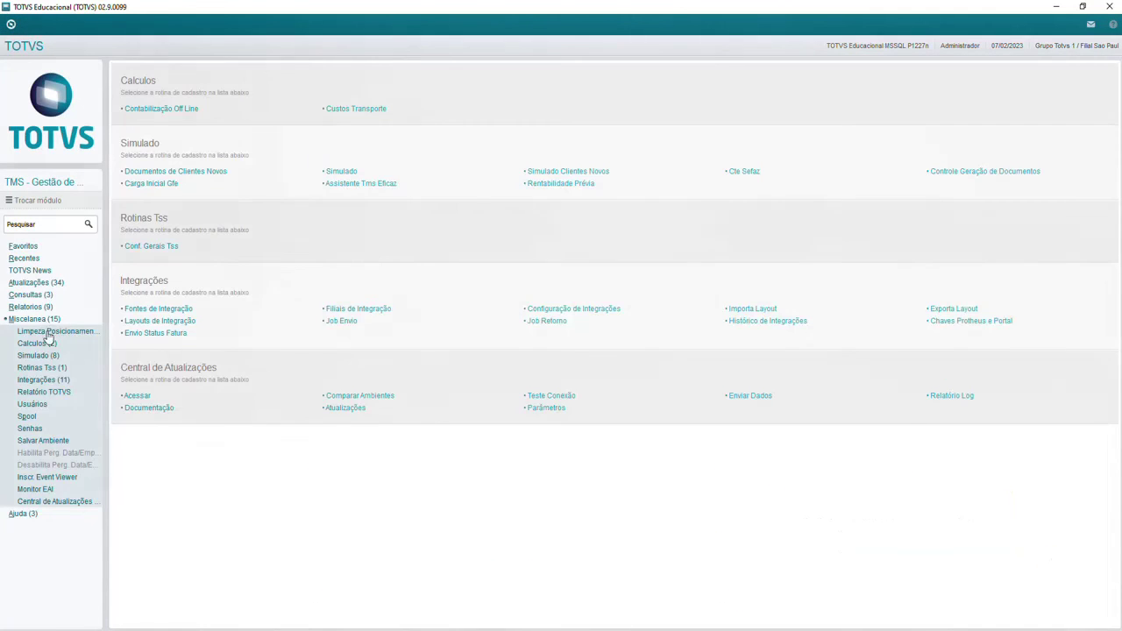
# Step: Open Histórico de Integrações to list the COLETA ENTREGA 1130 VIAGEM records and their status
pyautogui.click(52, 382)
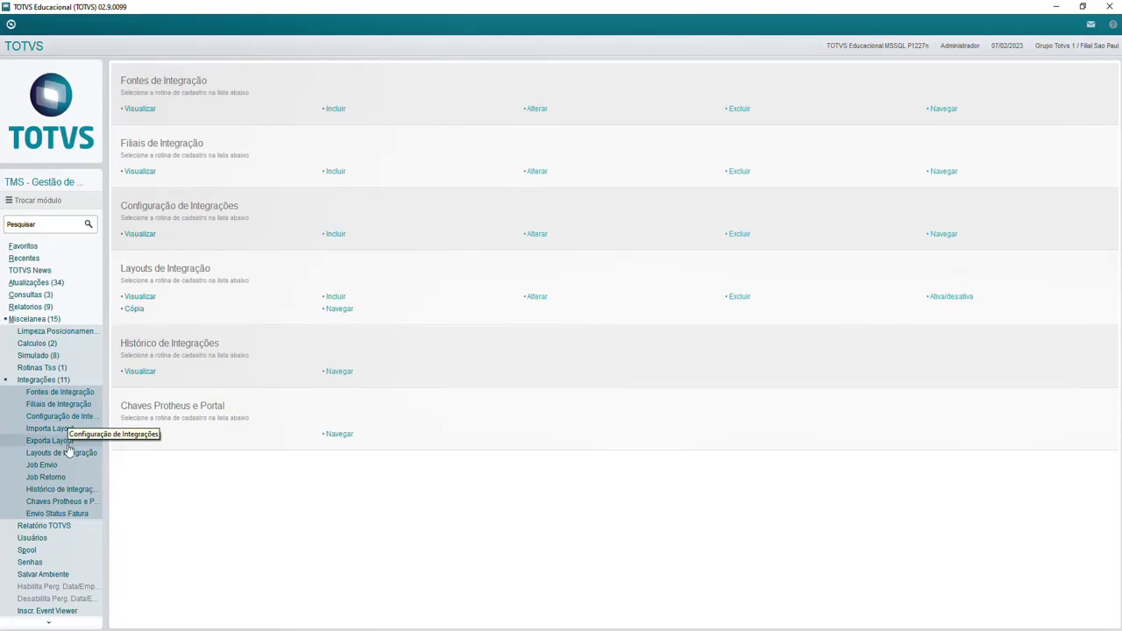
pyautogui.click(63, 493)
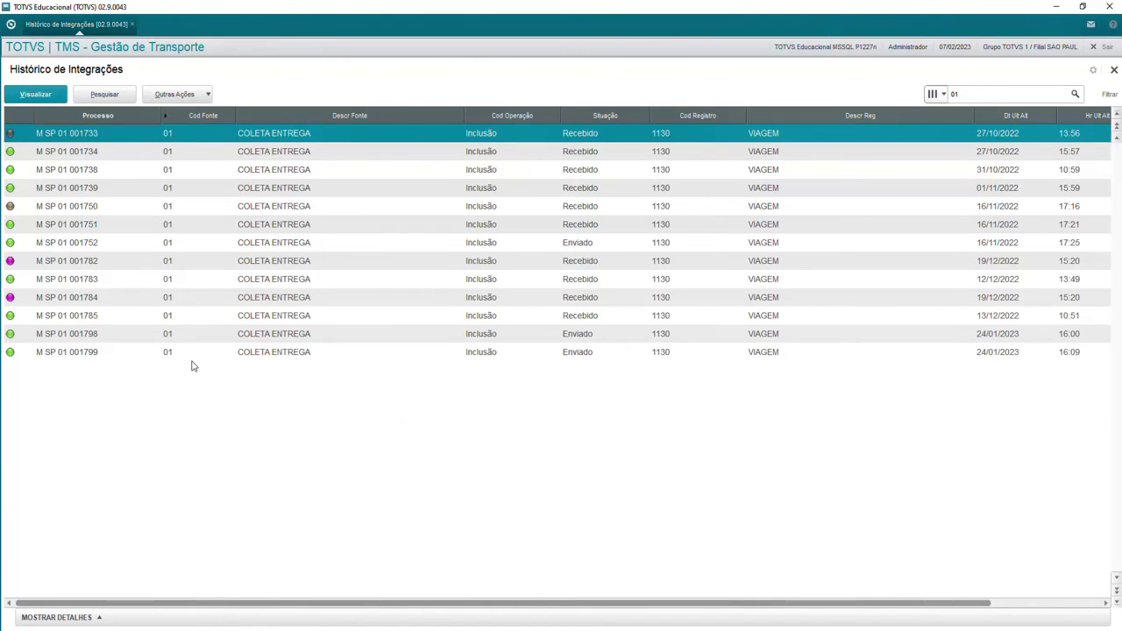